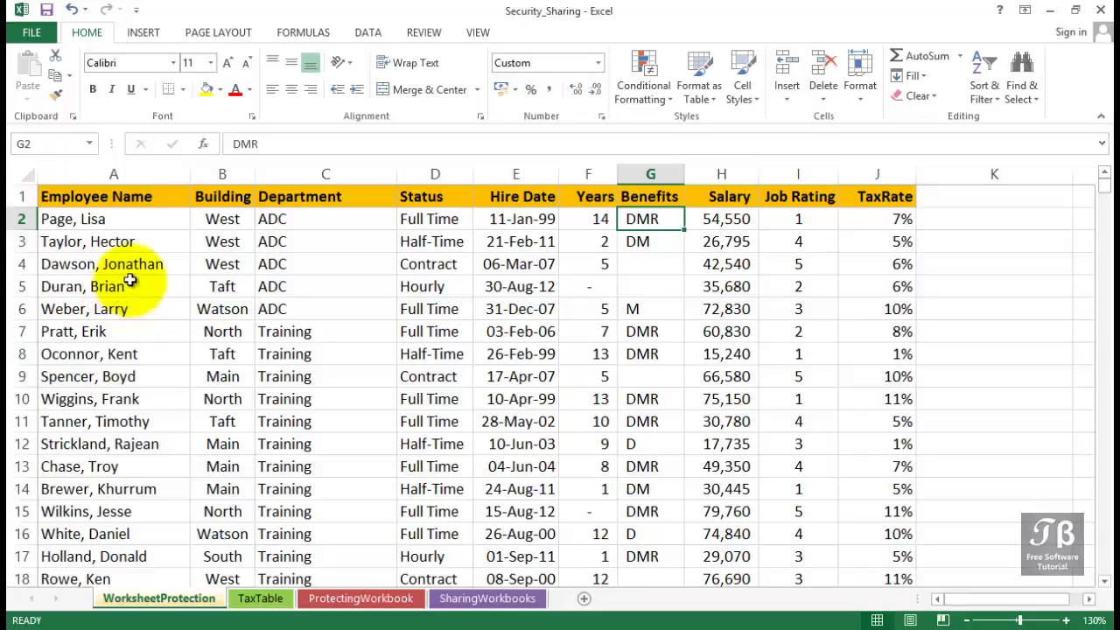
Inspect the header, Salary, Job Rating and Hire Date cells, and re-commit the Years formula in F2.
{"action": "left_click", "coordinate": [131, 203]}
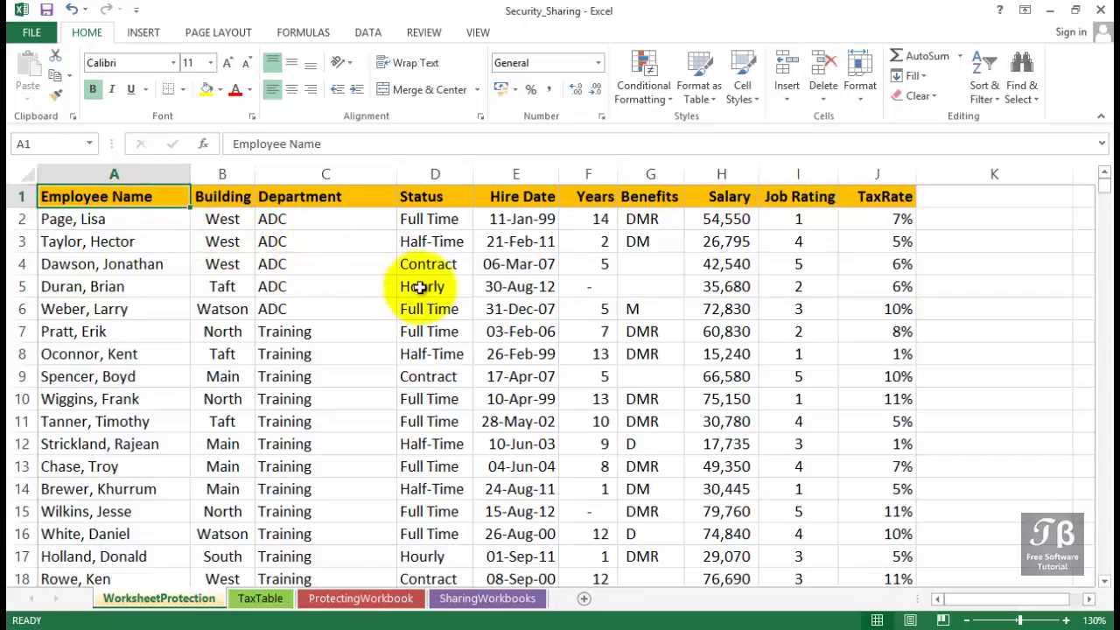
{"action": "left_click", "coordinate": [739, 215]}
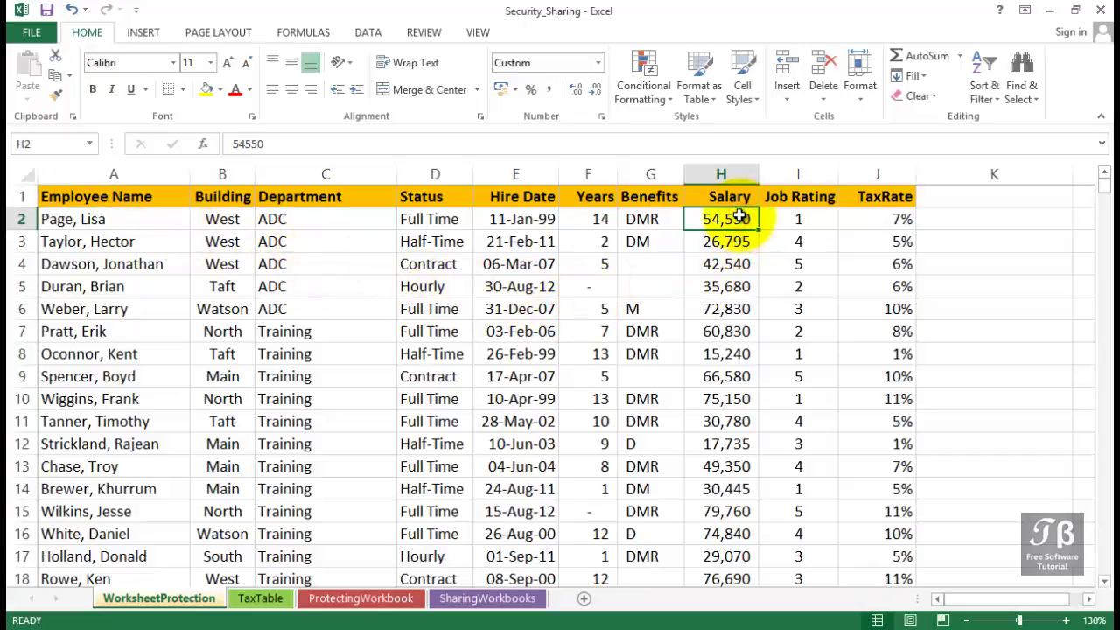
{"action": "left_click", "coordinate": [780, 219]}
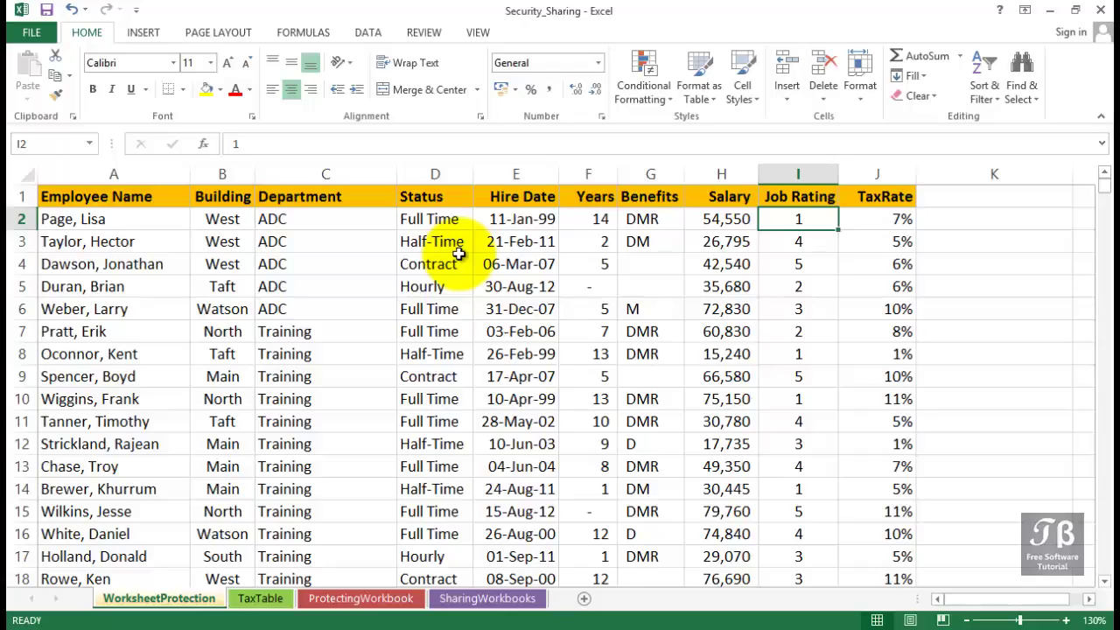
{"action": "left_click", "coordinate": [500, 219]}
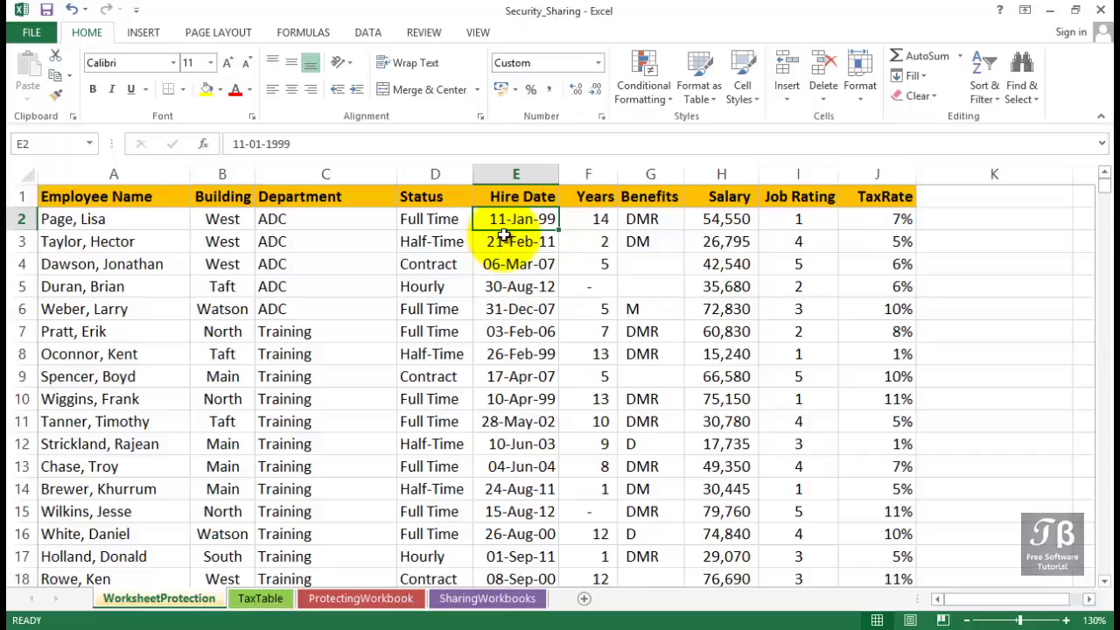
{"action": "left_click", "coordinate": [611, 219]}
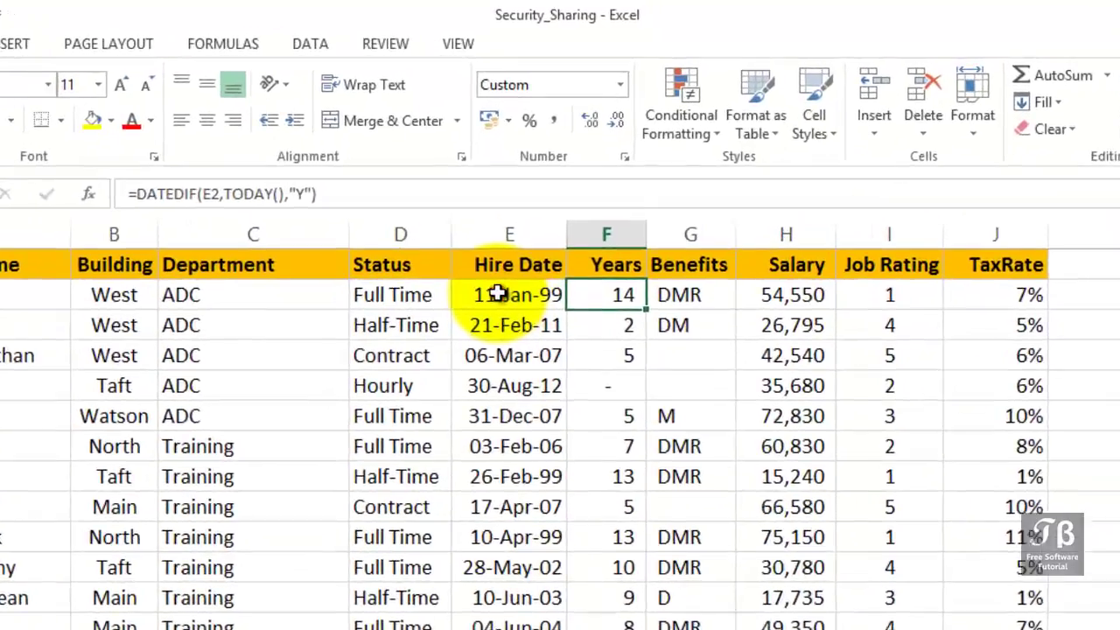
{"action": "left_click", "coordinate": [497, 294]}
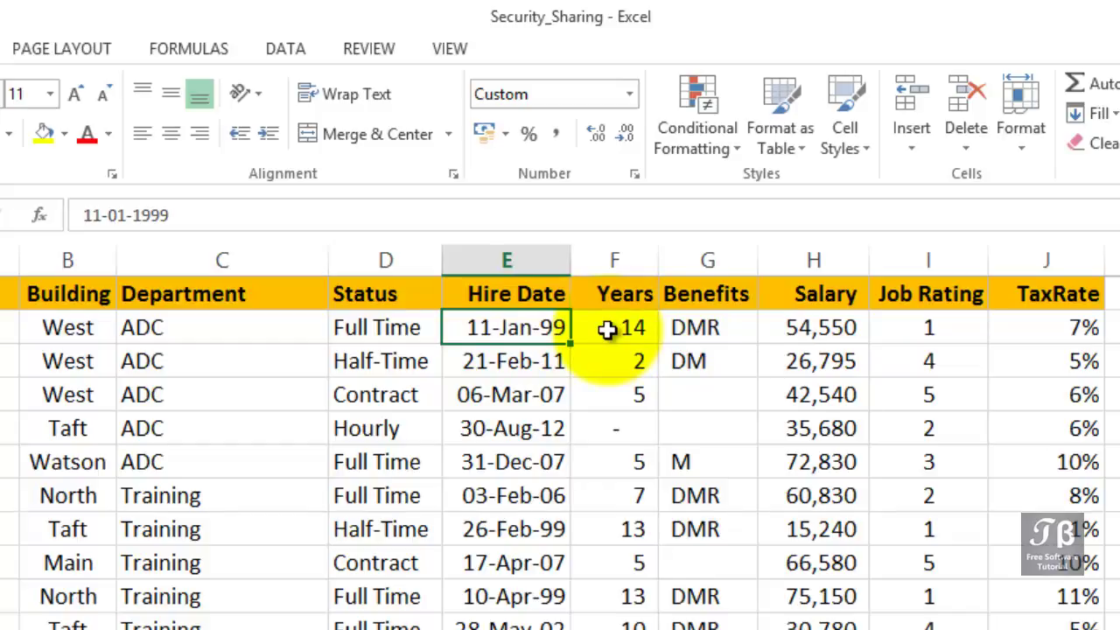
{"action": "left_click", "coordinate": [607, 328]}
{"action": "double_click", "coordinate": [607, 329]}
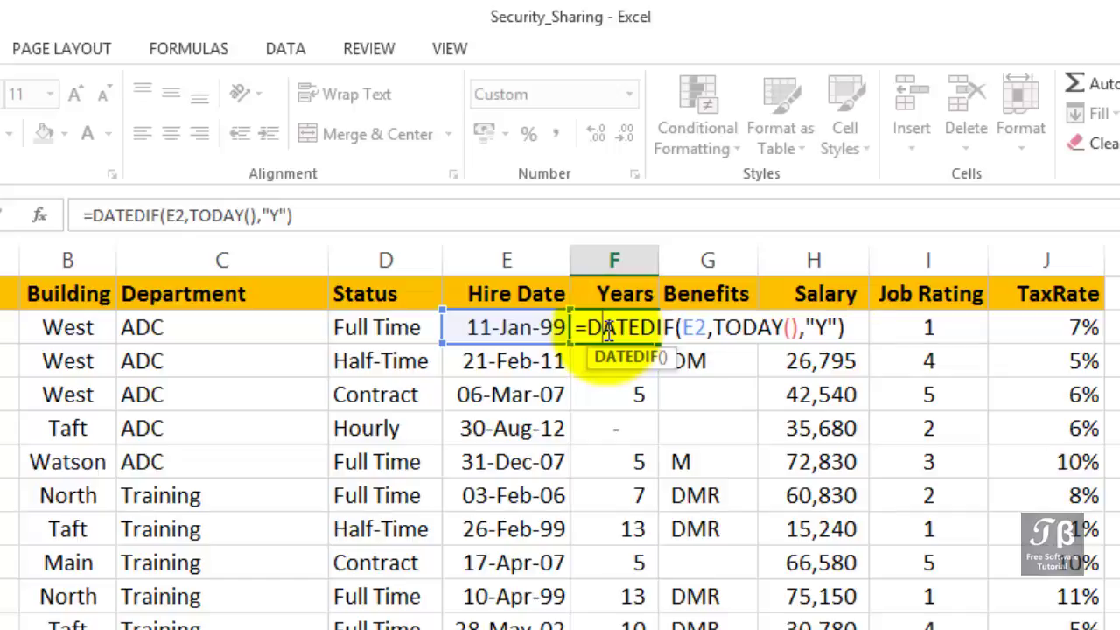
{"action": "key", "text": "Return"}
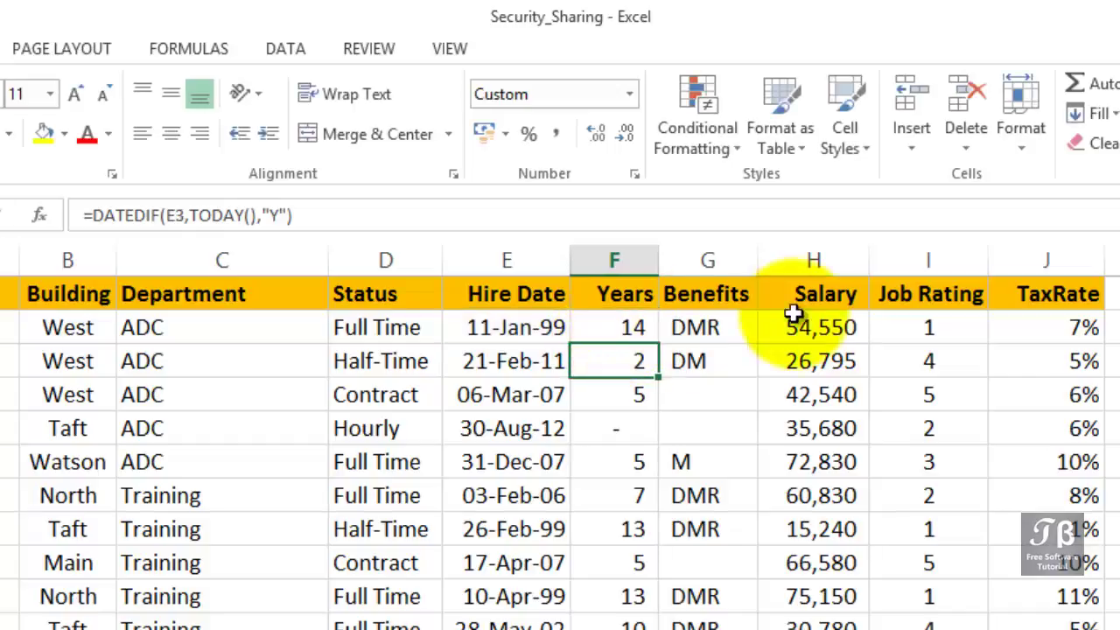
Check the Salary, Job Rating, Status and Department cells, then review Format Cells protection options without changes.
{"action": "left_click", "coordinate": [815, 260]}
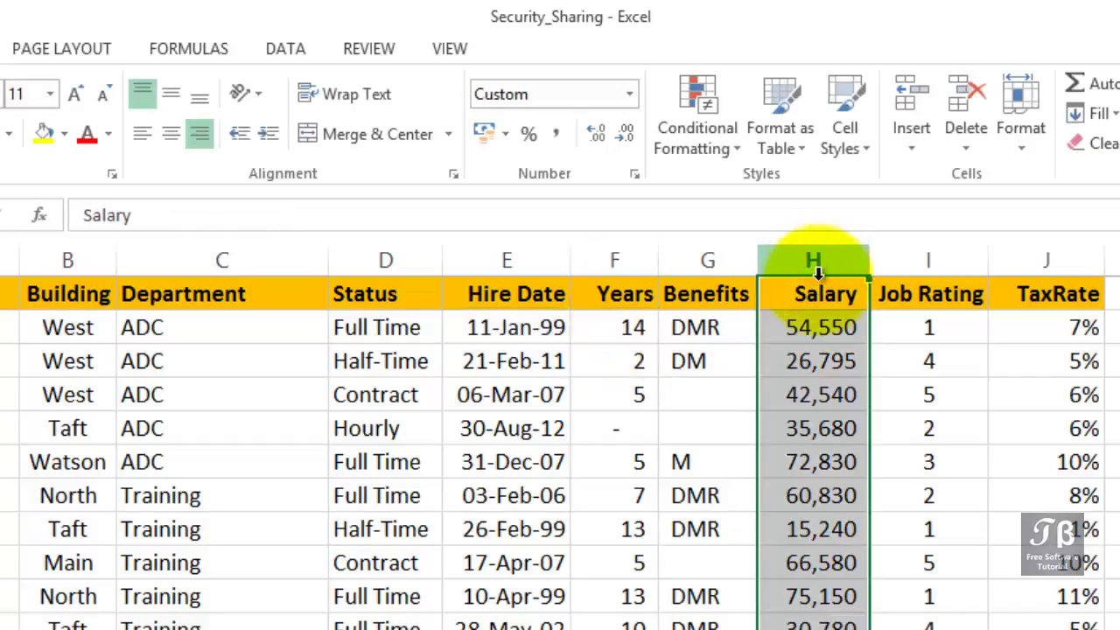
{"action": "left_click", "coordinate": [815, 322]}
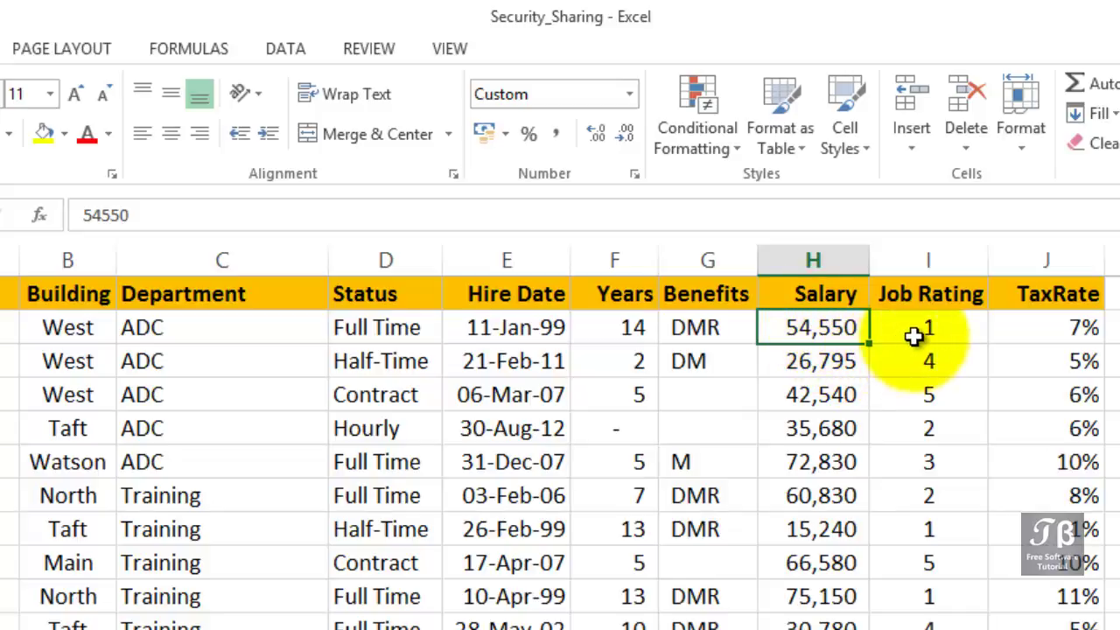
{"action": "left_click", "coordinate": [913, 337]}
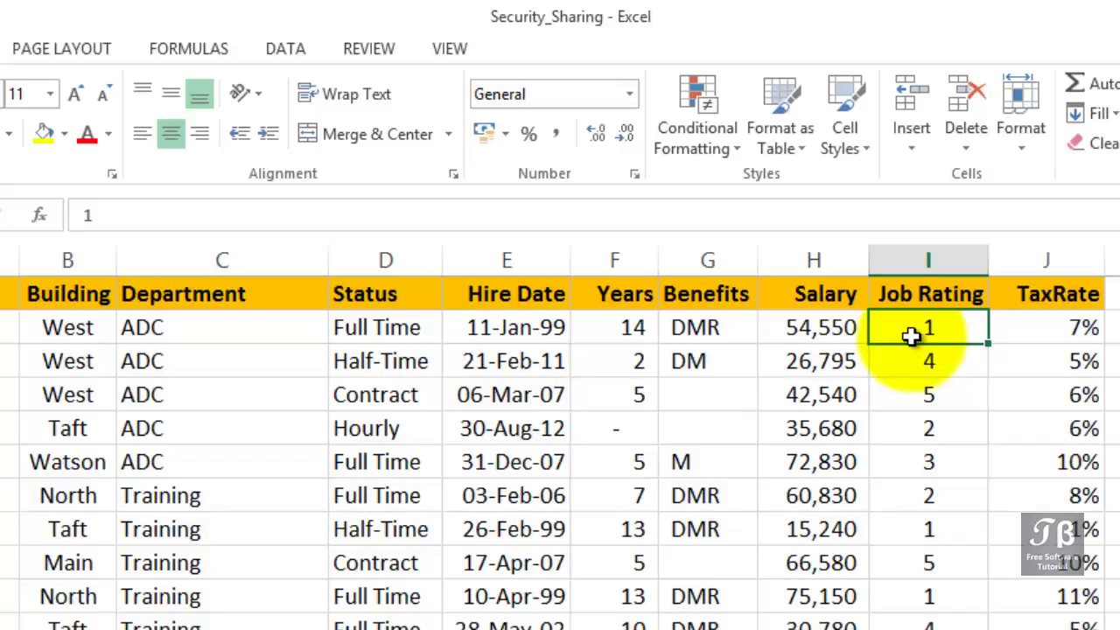
{"action": "left_click", "coordinate": [795, 328]}
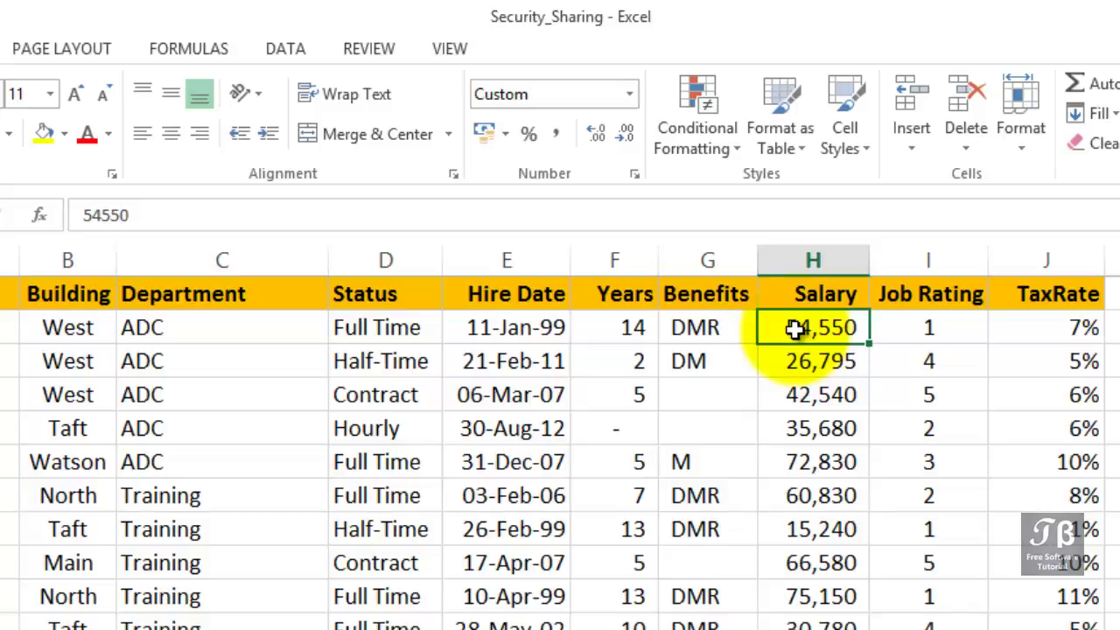
{"action": "left_click", "coordinate": [333, 329]}
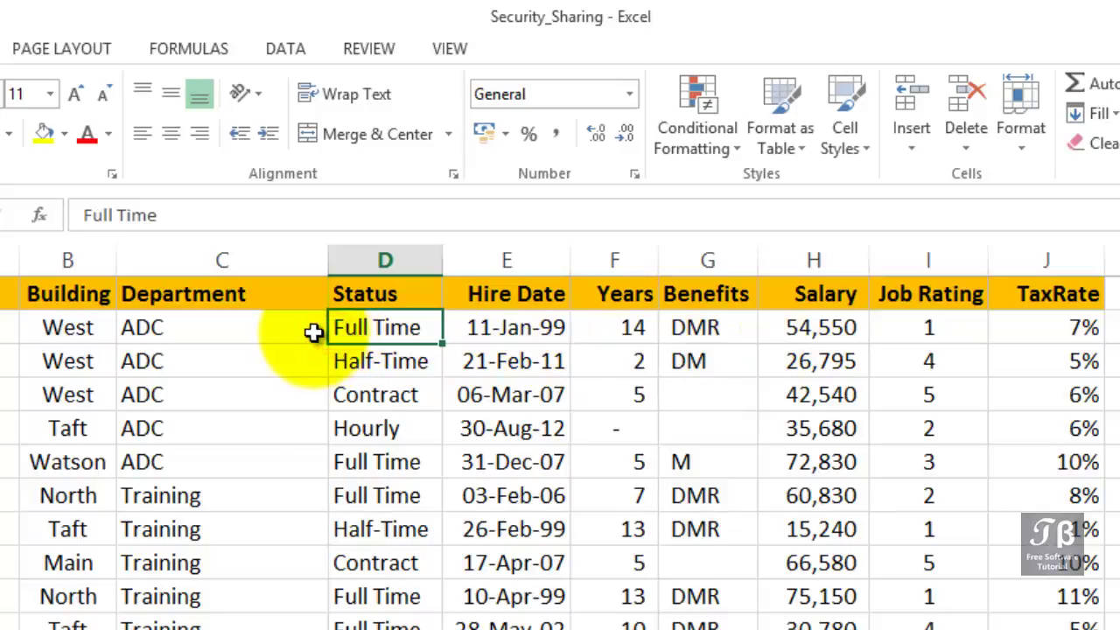
{"action": "left_click", "coordinate": [313, 331]}
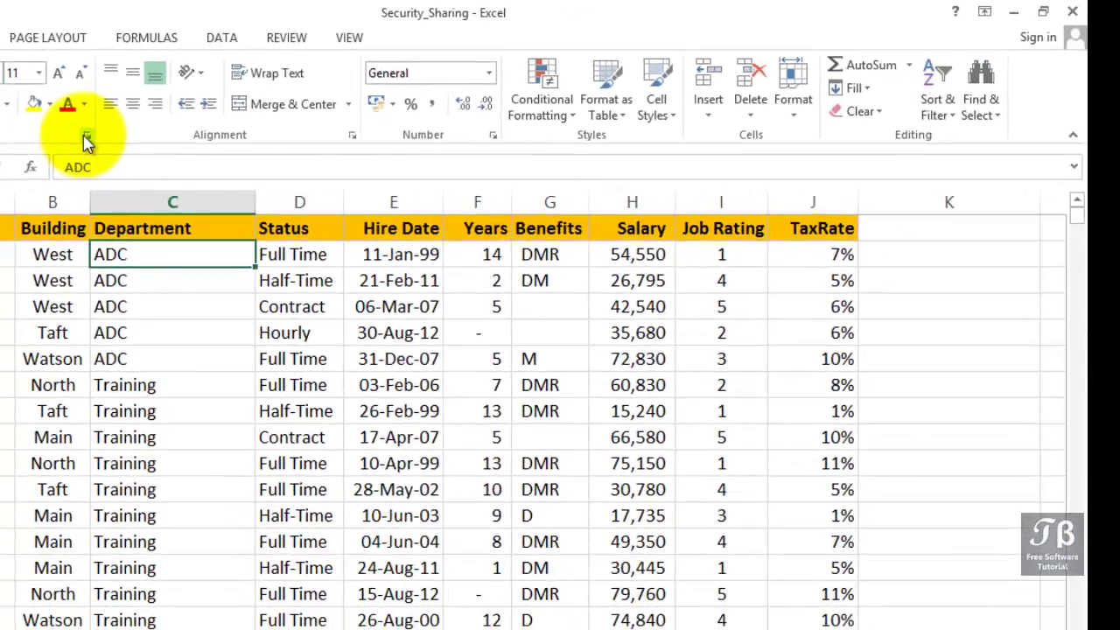
{"action": "left_click", "coordinate": [86, 137]}
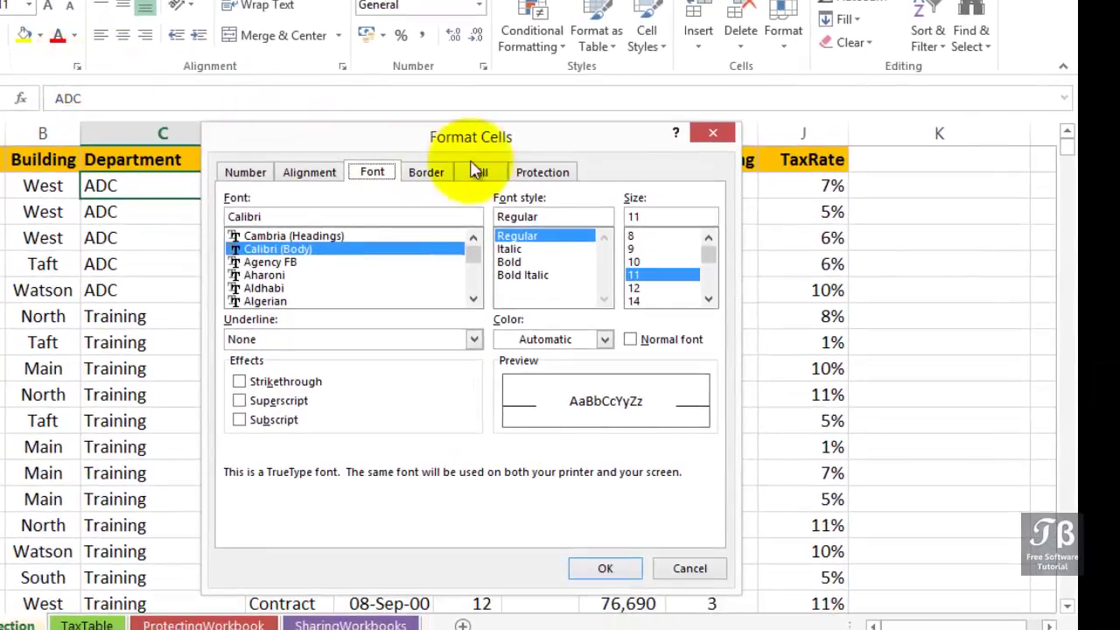
{"action": "left_click", "coordinate": [550, 174]}
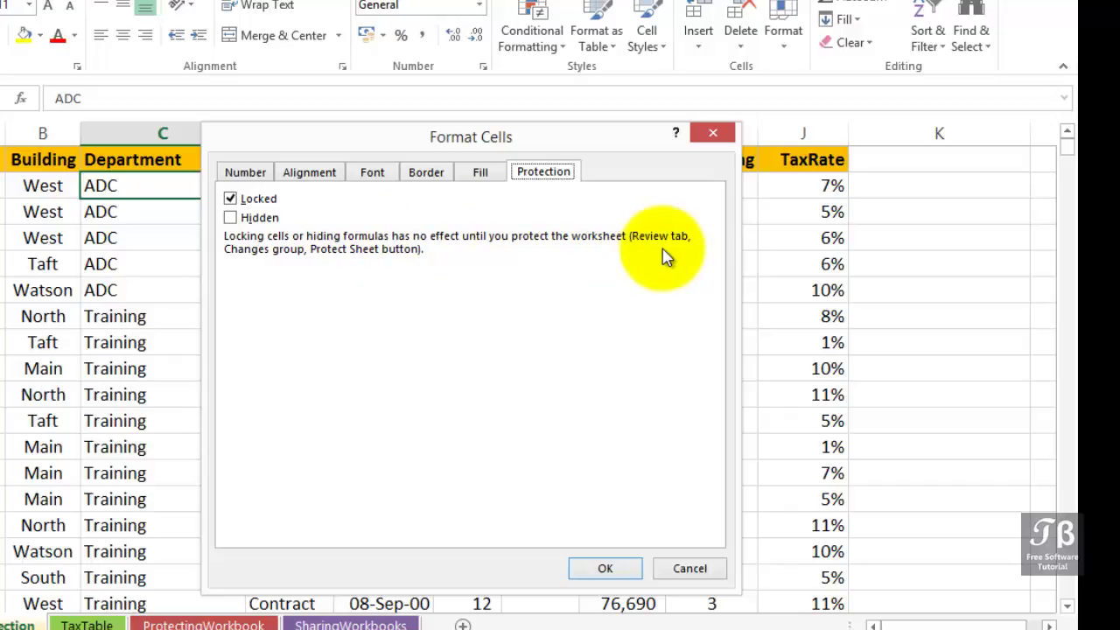
{"action": "left_click", "coordinate": [606, 568]}
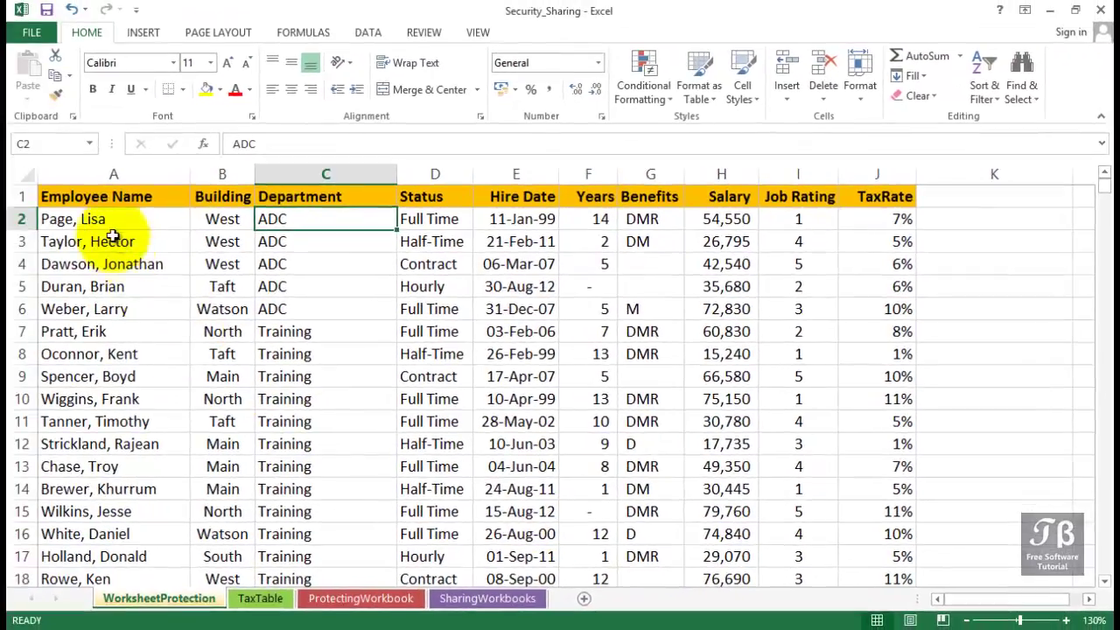
Select the whole worksheet and clear Locked in Format Cells so every cell is unlocked.
{"action": "left_click", "coordinate": [108, 218]}
{"action": "left_click_drag", "start_coordinate": [106, 241], "coordinate": [381, 321]}
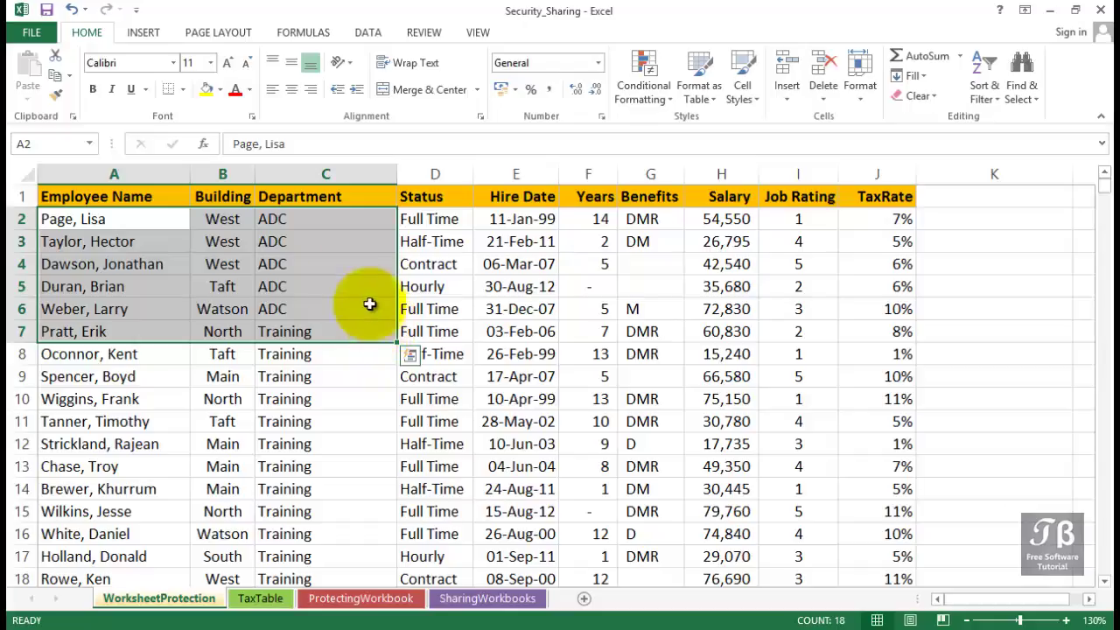
{"action": "left_click", "coordinate": [16, 176]}
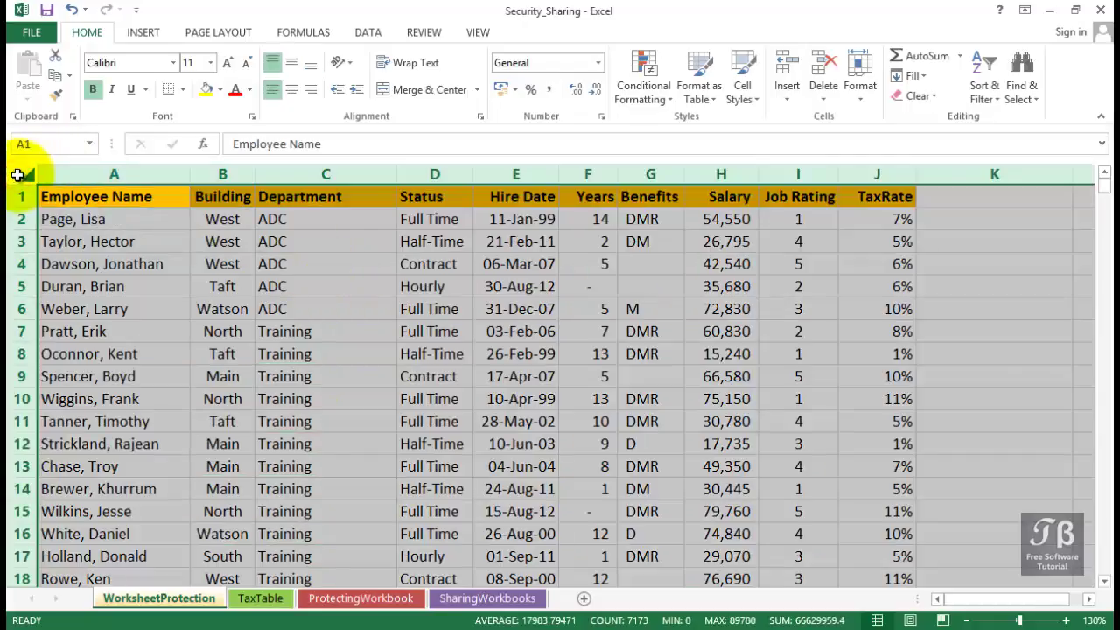
{"action": "right_click", "coordinate": [16, 175]}
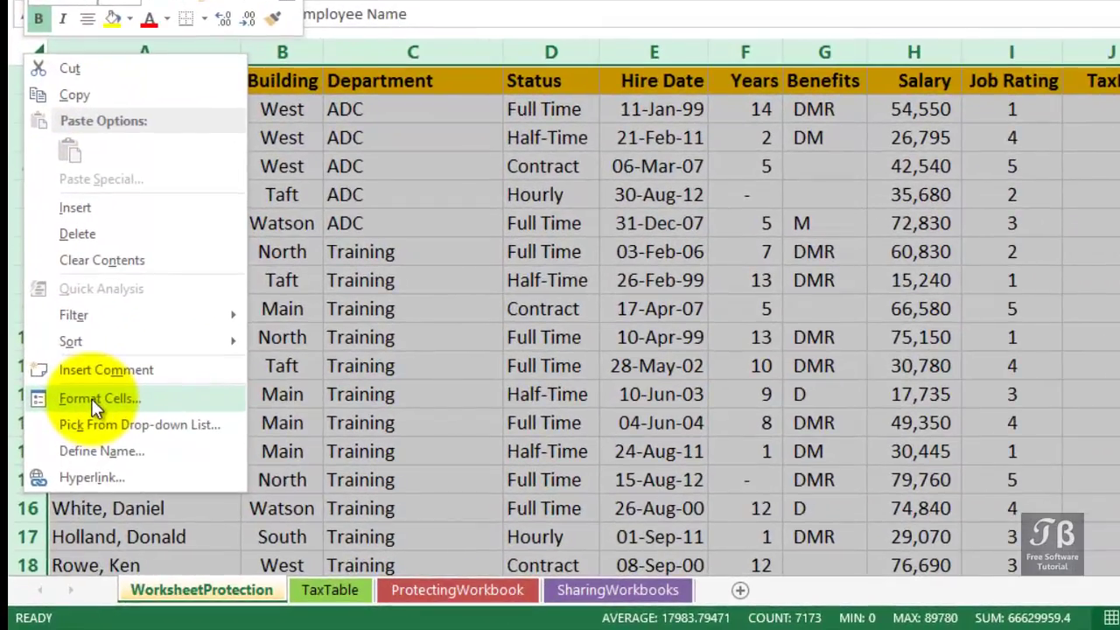
{"action": "left_click", "coordinate": [92, 399]}
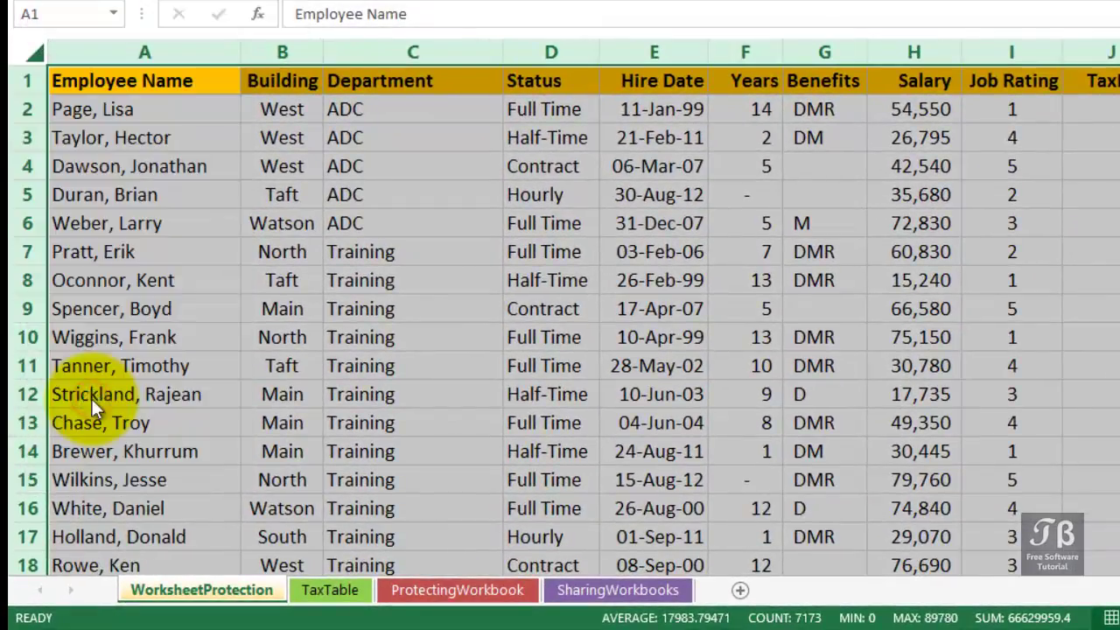
{"action": "left_click_drag", "start_coordinate": [133, 122], "coordinate": [764, 0]}
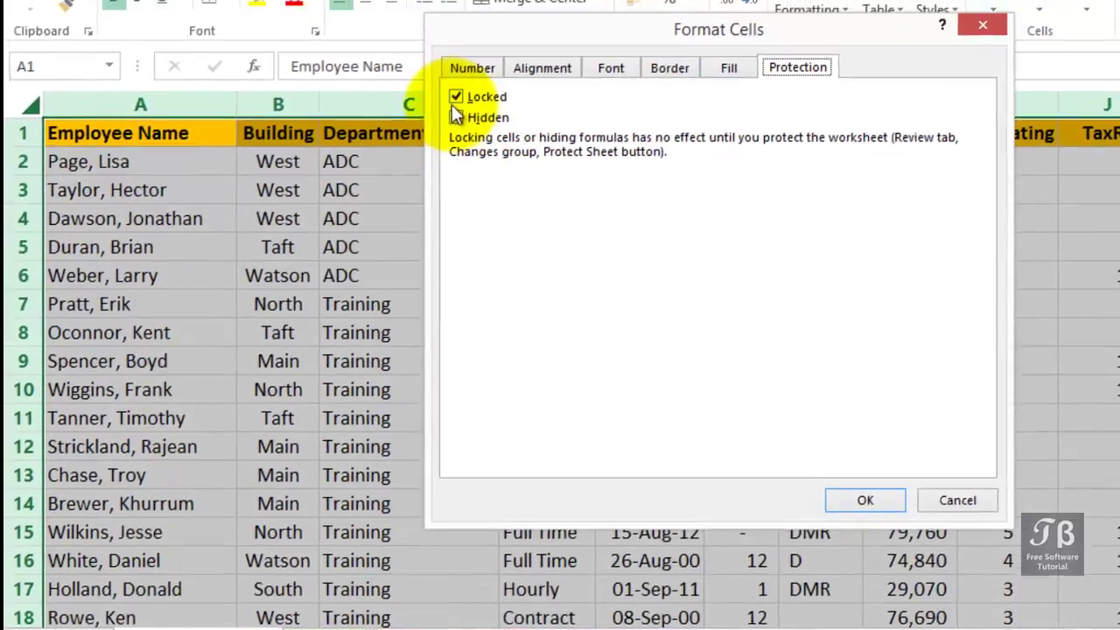
{"action": "left_click", "coordinate": [460, 45]}
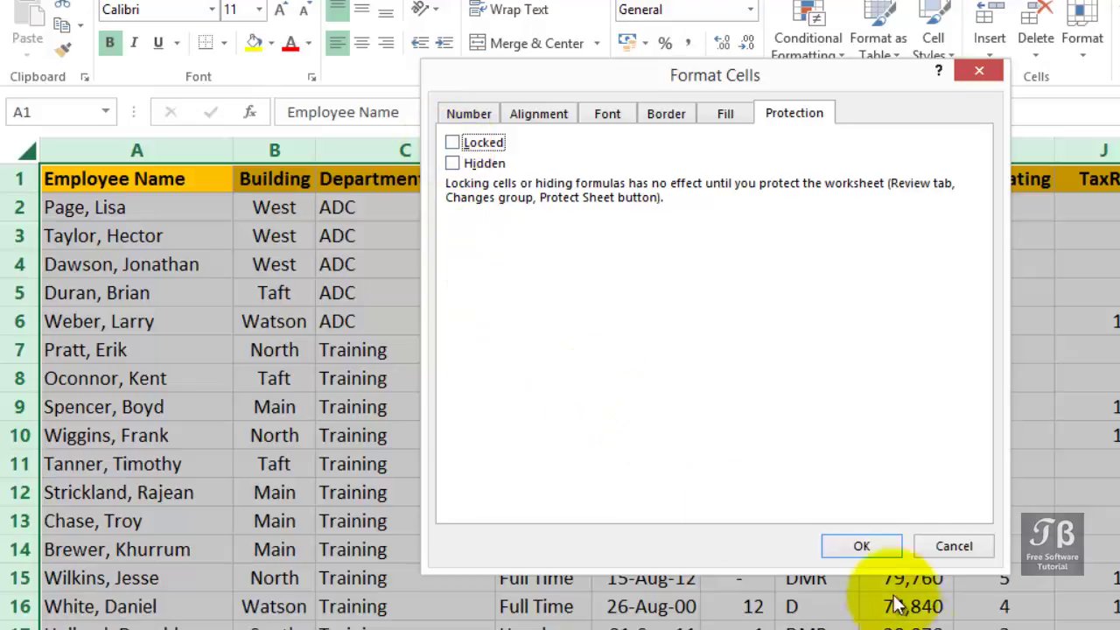
{"action": "left_click", "coordinate": [868, 541]}
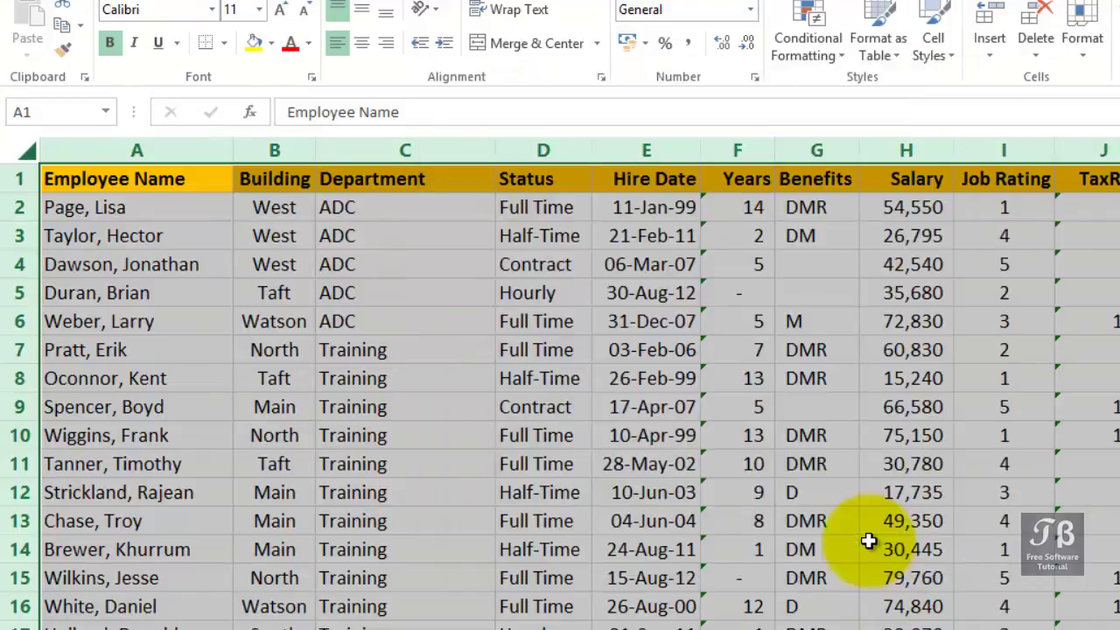
Turn Locked back on for column H (Salary) through Format Cells.
{"action": "left_click", "coordinate": [869, 542]}
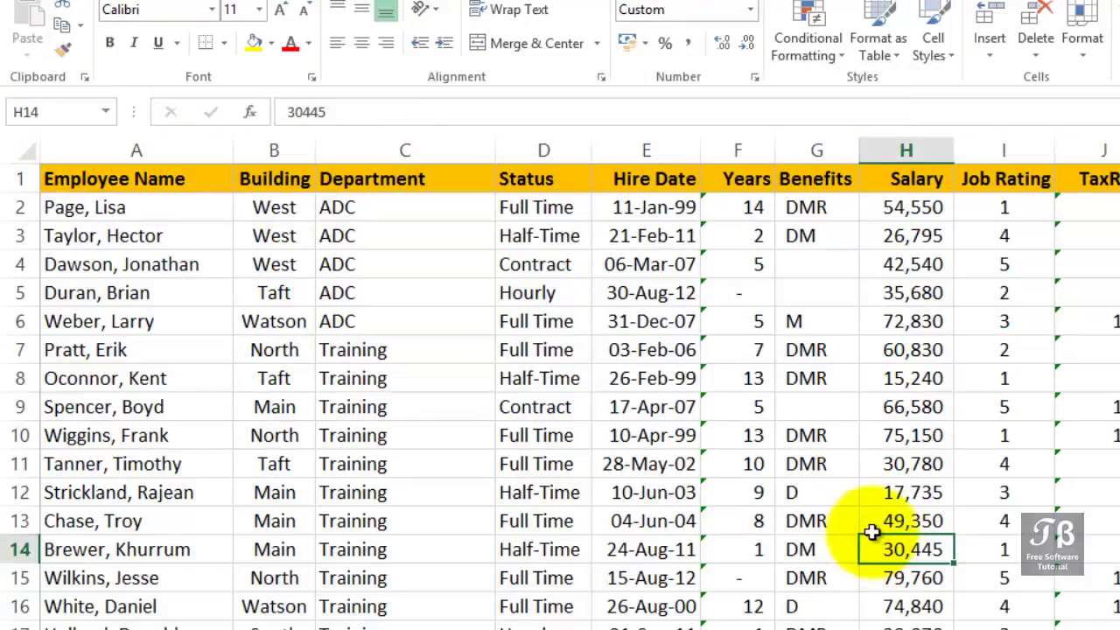
{"action": "left_click", "coordinate": [908, 150]}
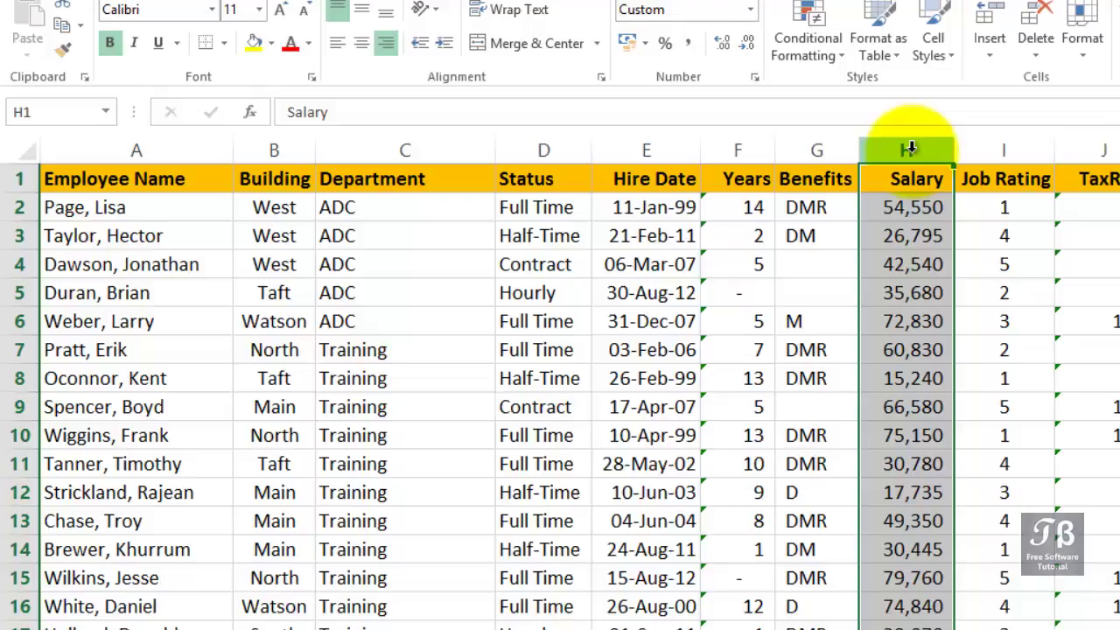
{"action": "right_click", "coordinate": [910, 149]}
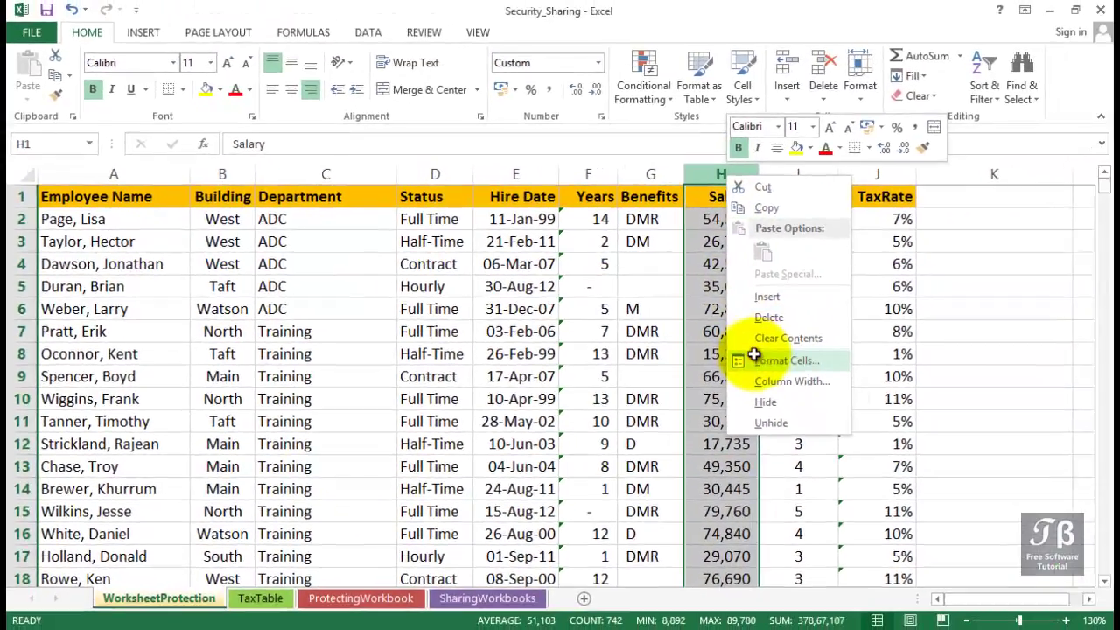
{"action": "left_click", "coordinate": [754, 356]}
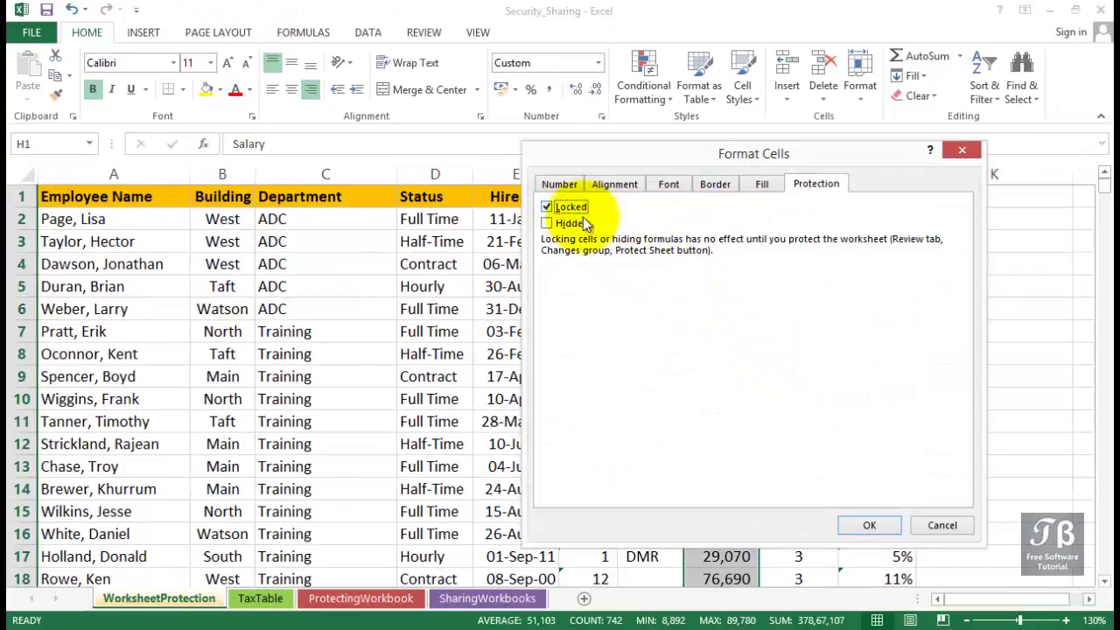
{"action": "left_click", "coordinate": [858, 527]}
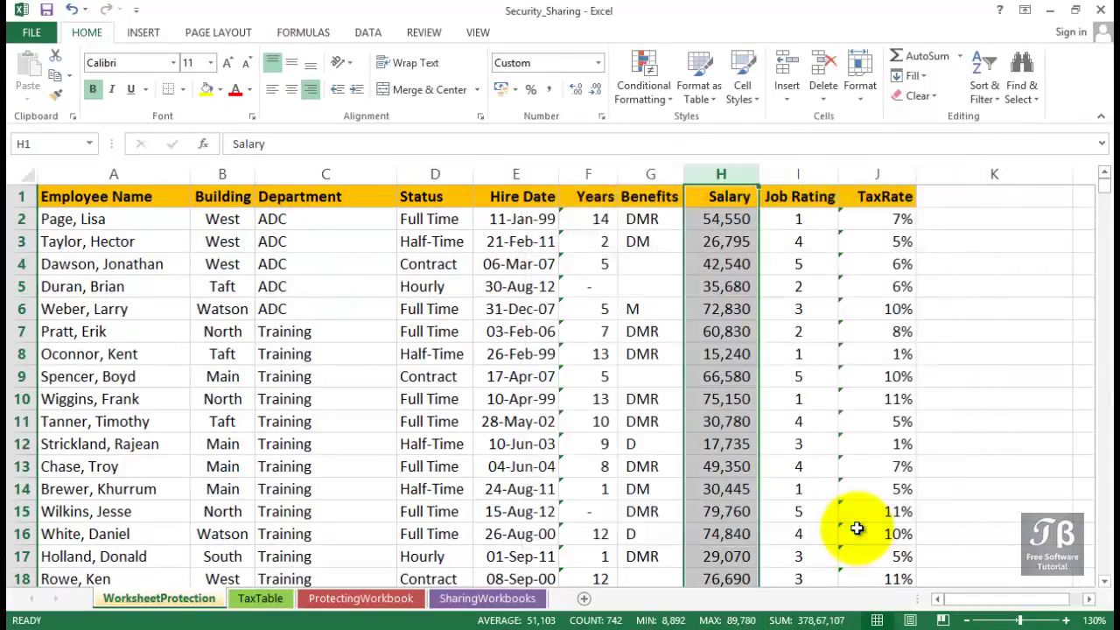
Hide column I (Job Rating) from its header's context menu.
{"action": "left_click", "coordinate": [799, 173]}
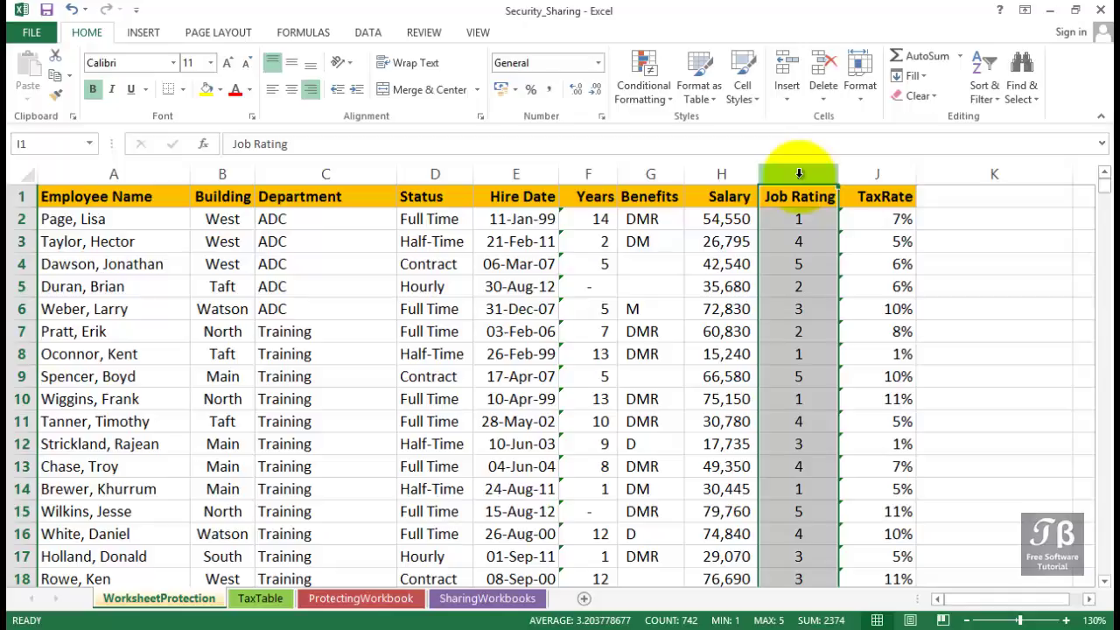
{"action": "right_click", "coordinate": [798, 174]}
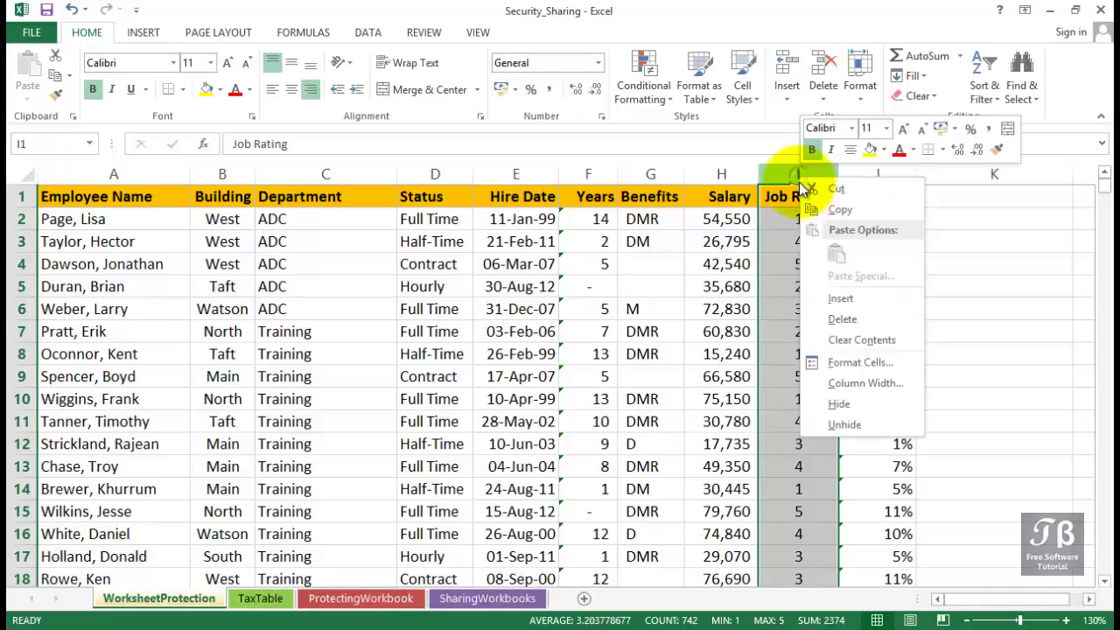
{"action": "left_click", "coordinate": [833, 404]}
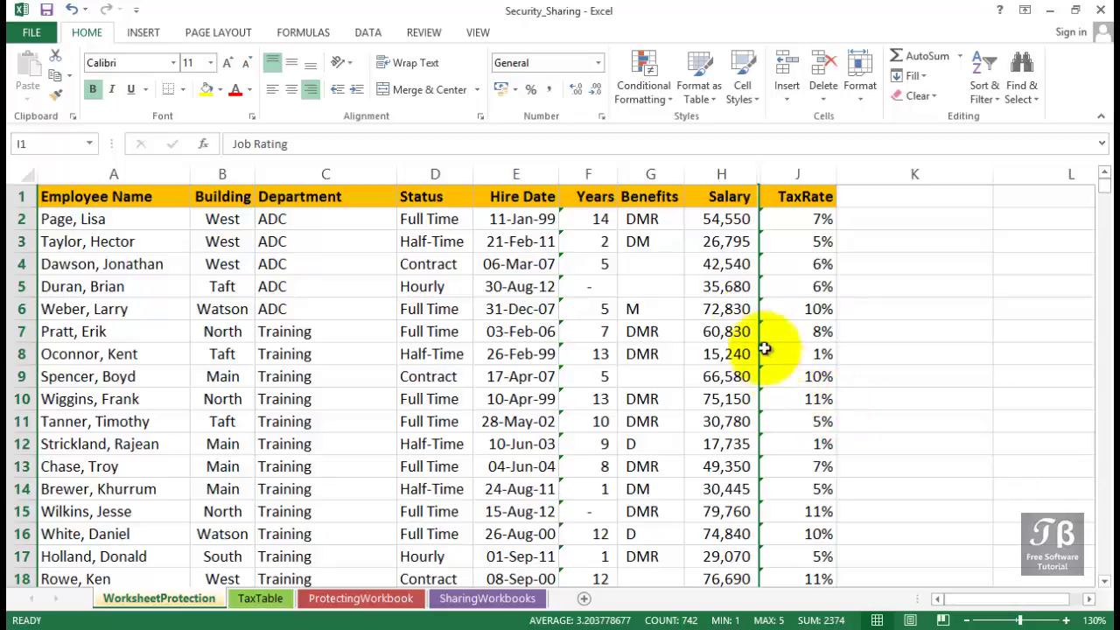
Check the first Salary value and the F2 Years formula, then select column F.
{"action": "left_click", "coordinate": [720, 220]}
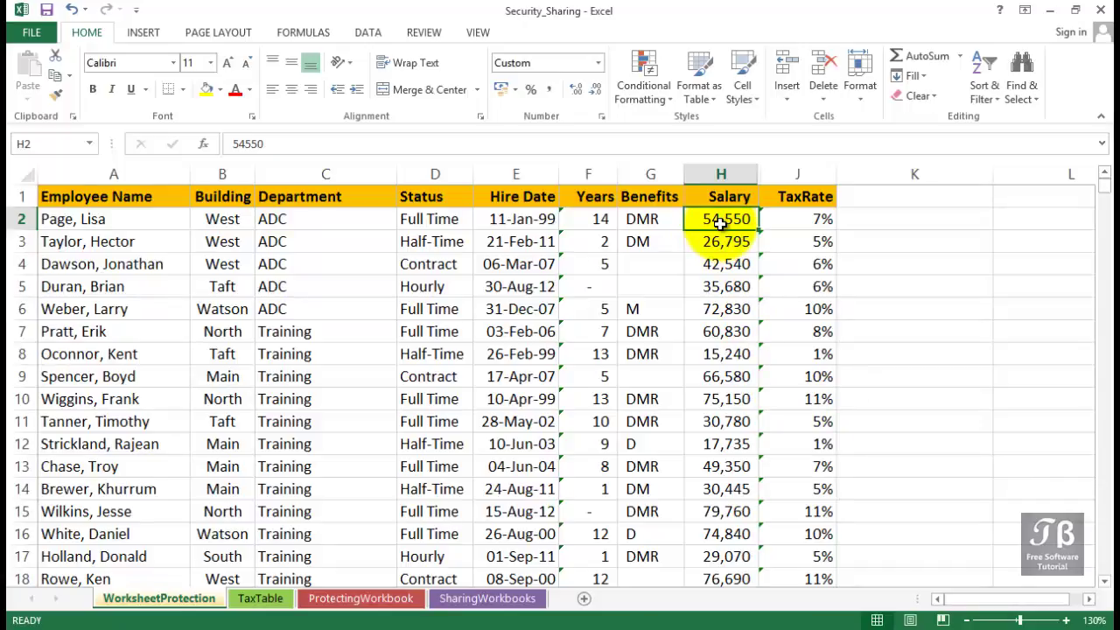
{"action": "left_click", "coordinate": [589, 219]}
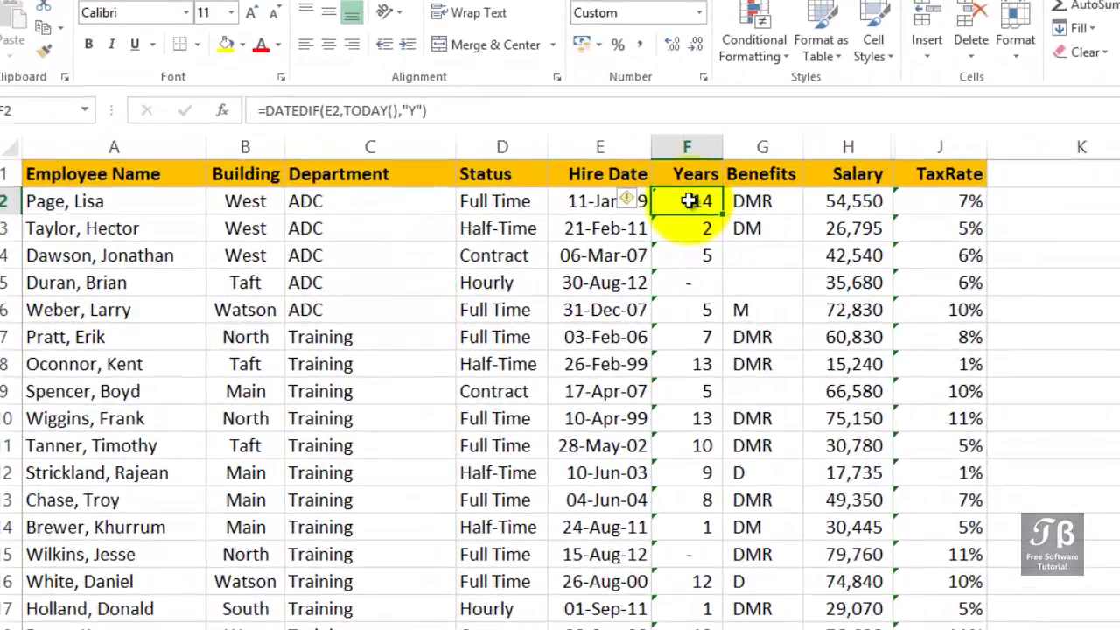
{"action": "left_click", "coordinate": [687, 146]}
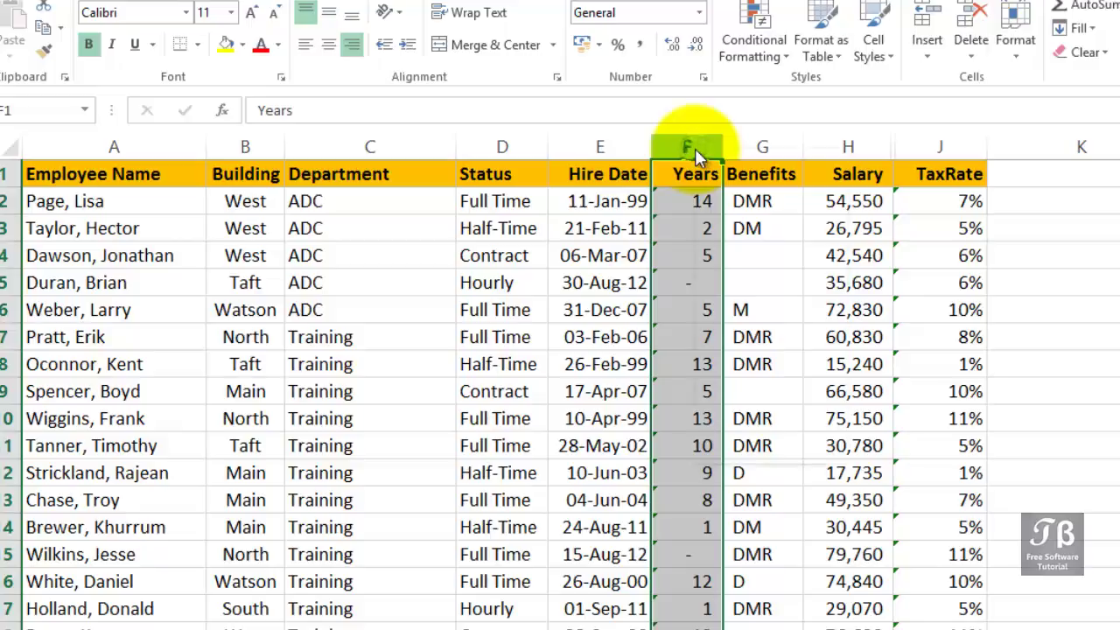
Tick Locked on the Protection tab of Format Cells for the Years column F.
{"action": "right_click", "coordinate": [695, 148]}
{"action": "left_click", "coordinate": [750, 372]}
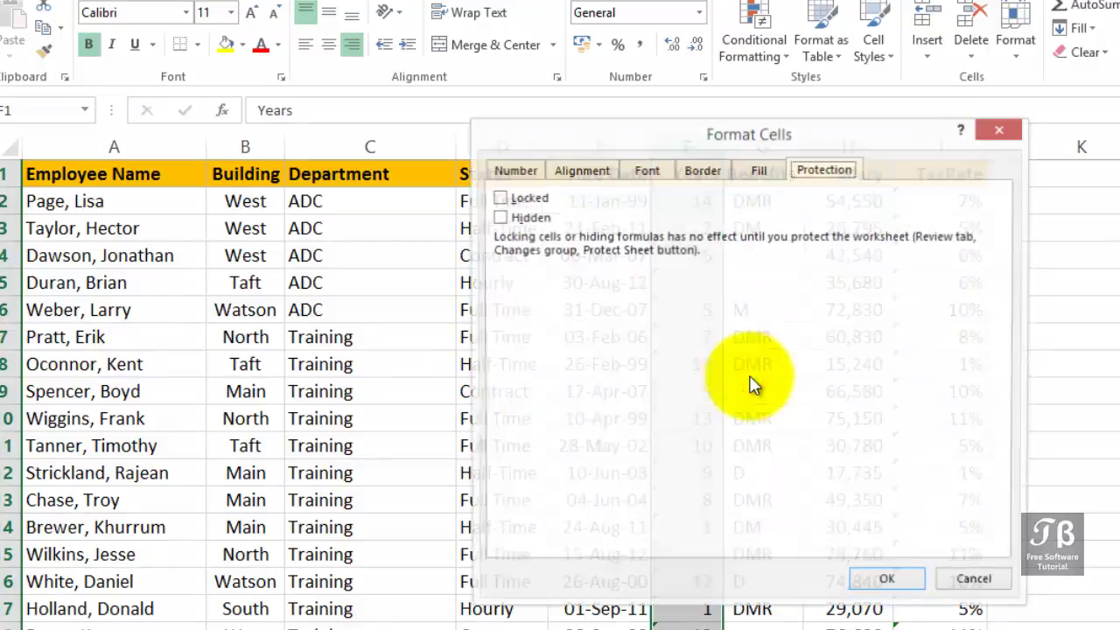
{"action": "left_click", "coordinate": [535, 199]}
{"action": "left_click", "coordinate": [539, 203]}
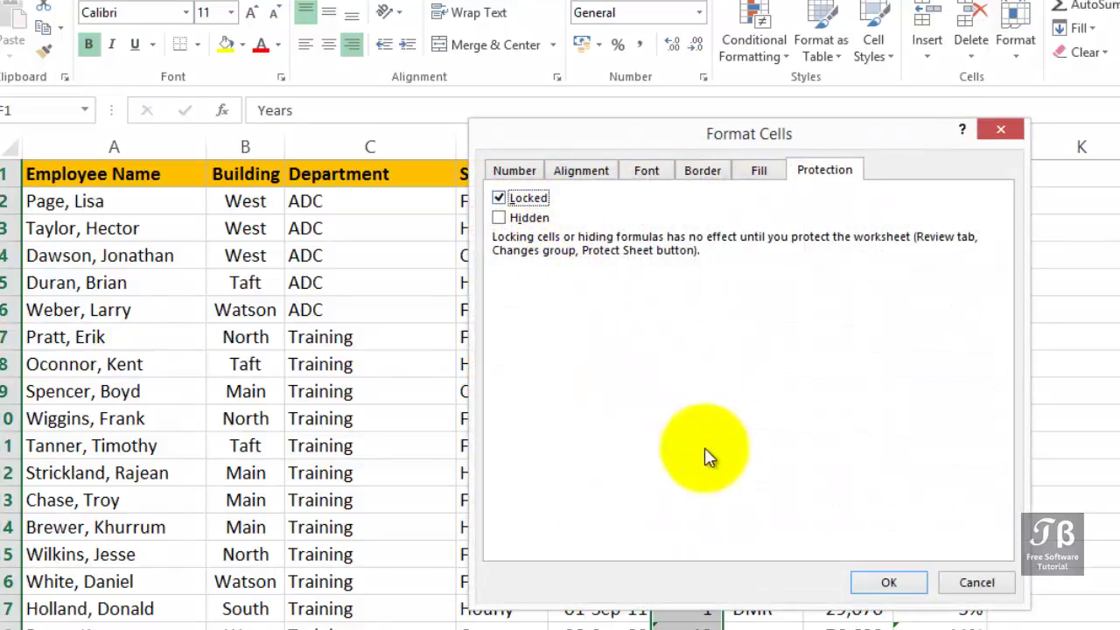
{"action": "left_click", "coordinate": [867, 584]}
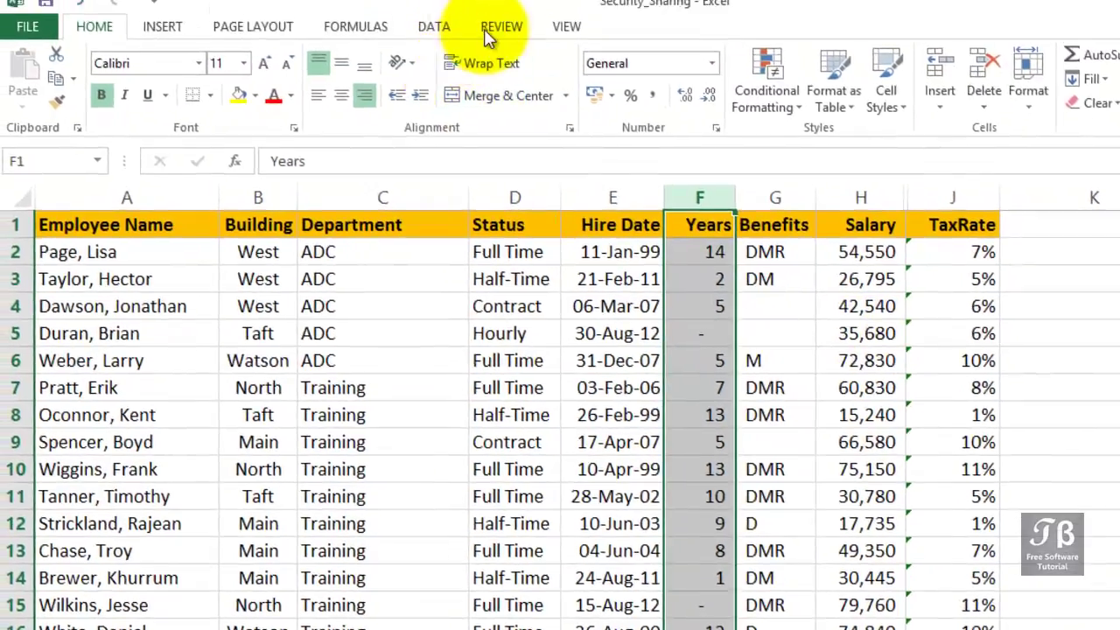
Open Protect Sheet from the Review tab and scroll through the allowed-actions list.
{"action": "left_click", "coordinate": [500, 26]}
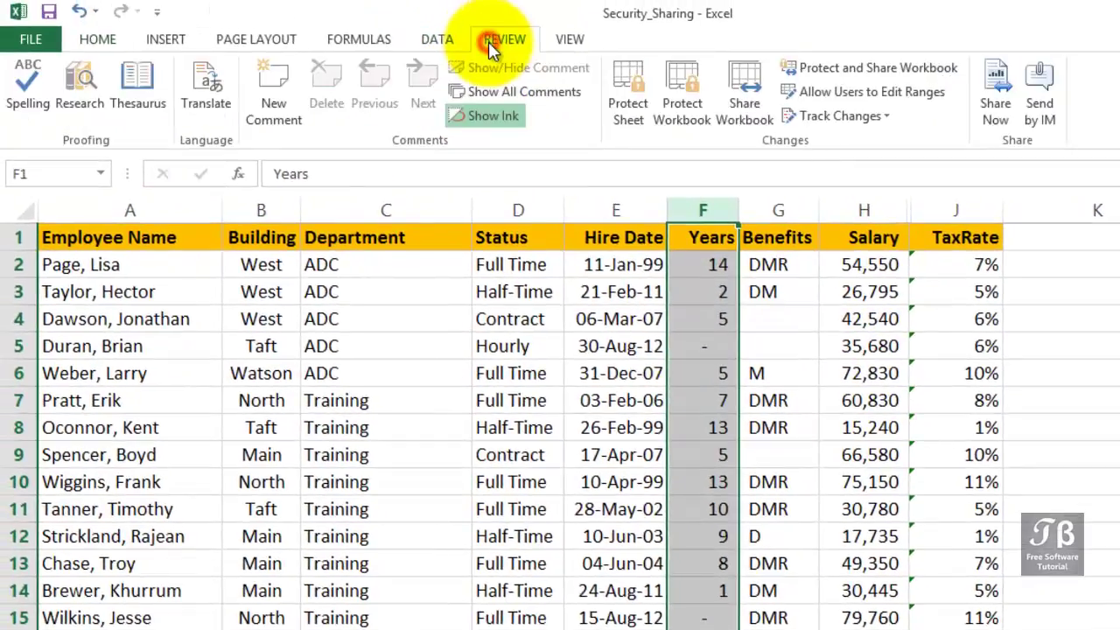
{"action": "left_click", "coordinate": [624, 91]}
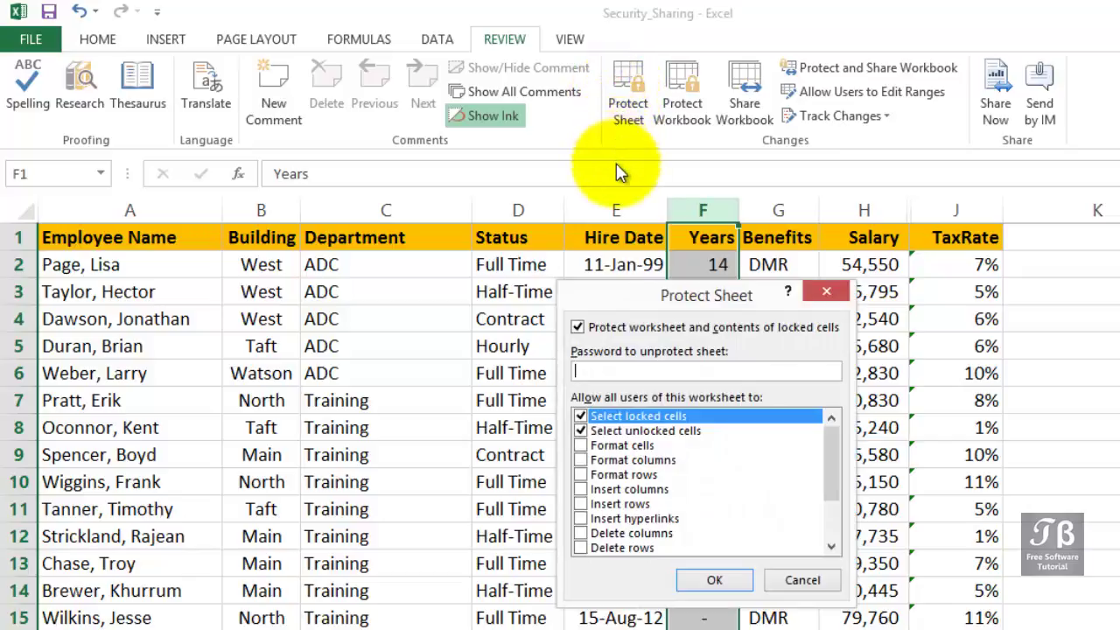
{"action": "left_click_drag", "start_coordinate": [661, 298], "coordinate": [617, 227]}
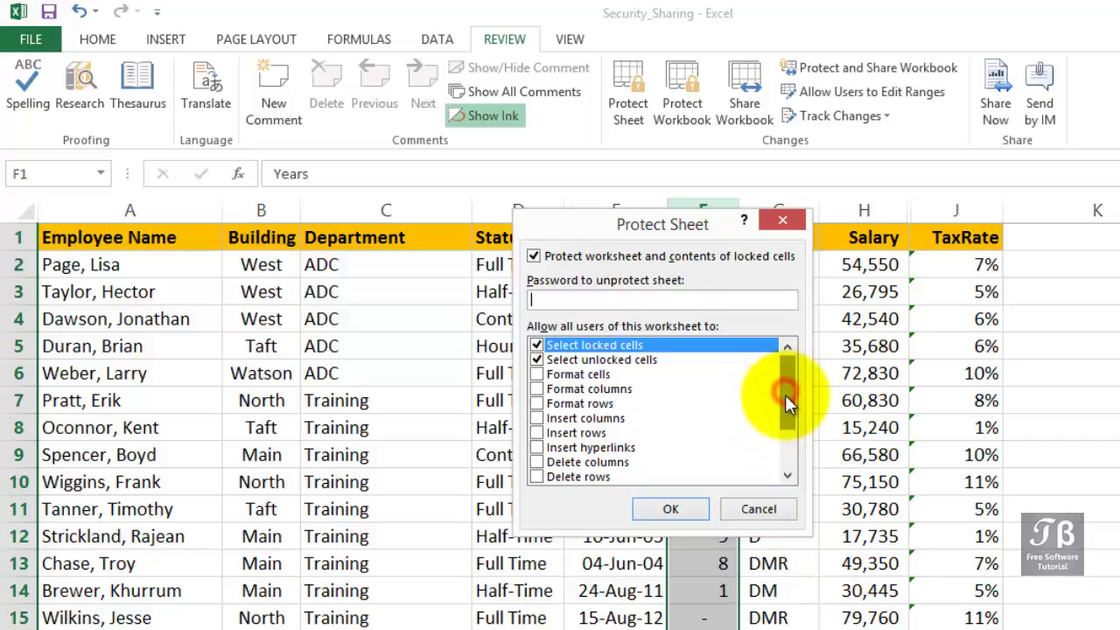
{"action": "left_click_drag", "start_coordinate": [784, 394], "coordinate": [782, 447]}
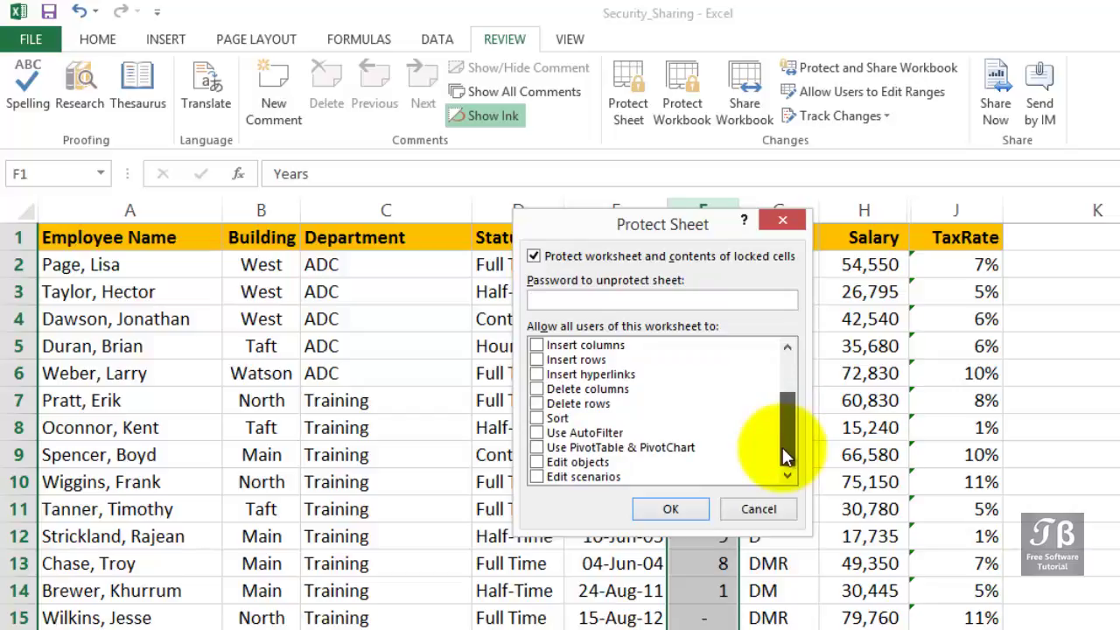
{"action": "left_click_drag", "start_coordinate": [782, 446], "coordinate": [787, 361]}
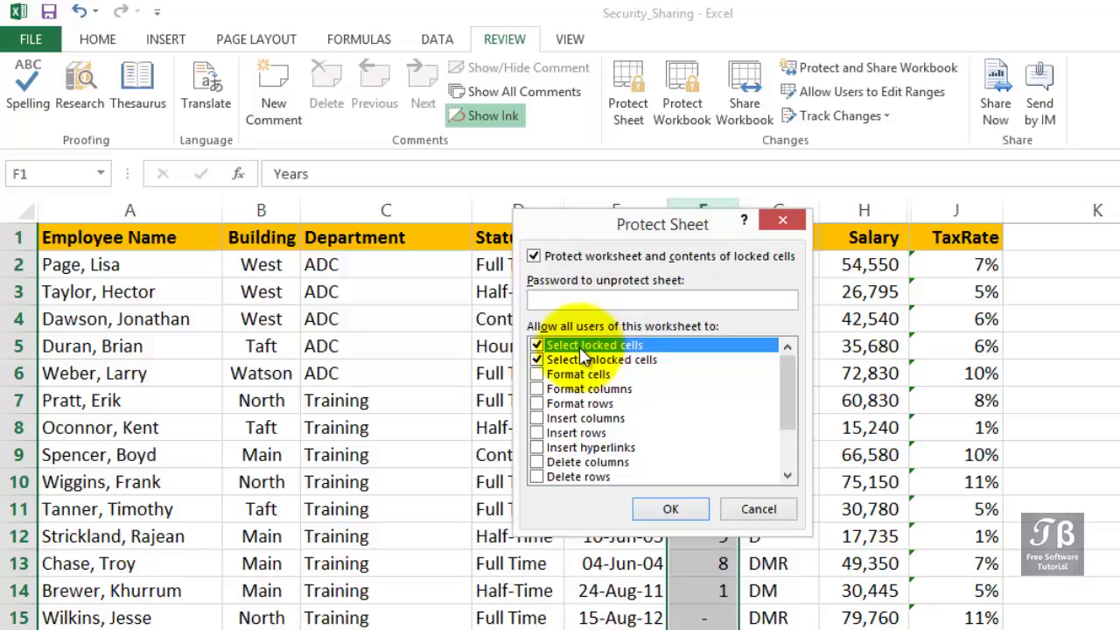
Disallow selecting locked cells, then set and confirm the sheet password.
{"action": "left_click", "coordinate": [535, 344]}
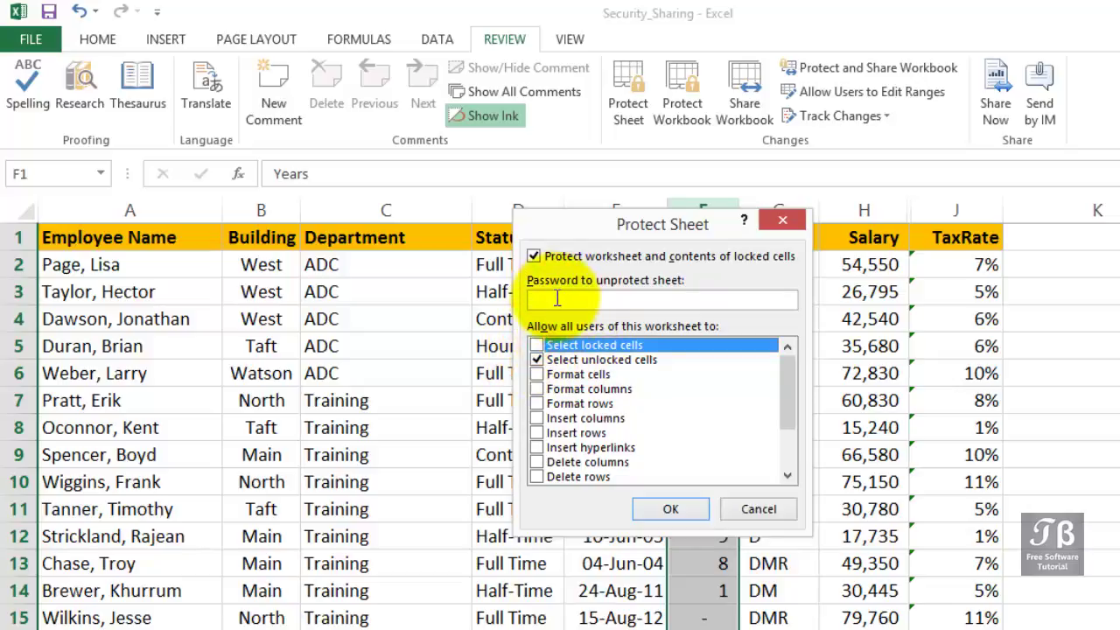
{"action": "left_click", "coordinate": [557, 299]}
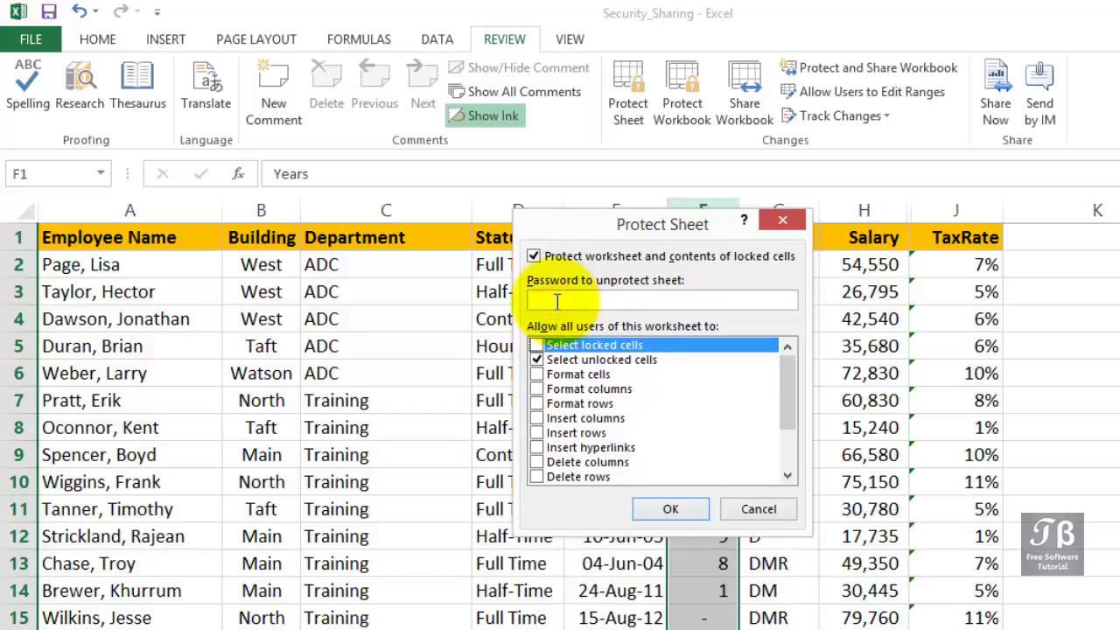
{"action": "type", "text": "12"}
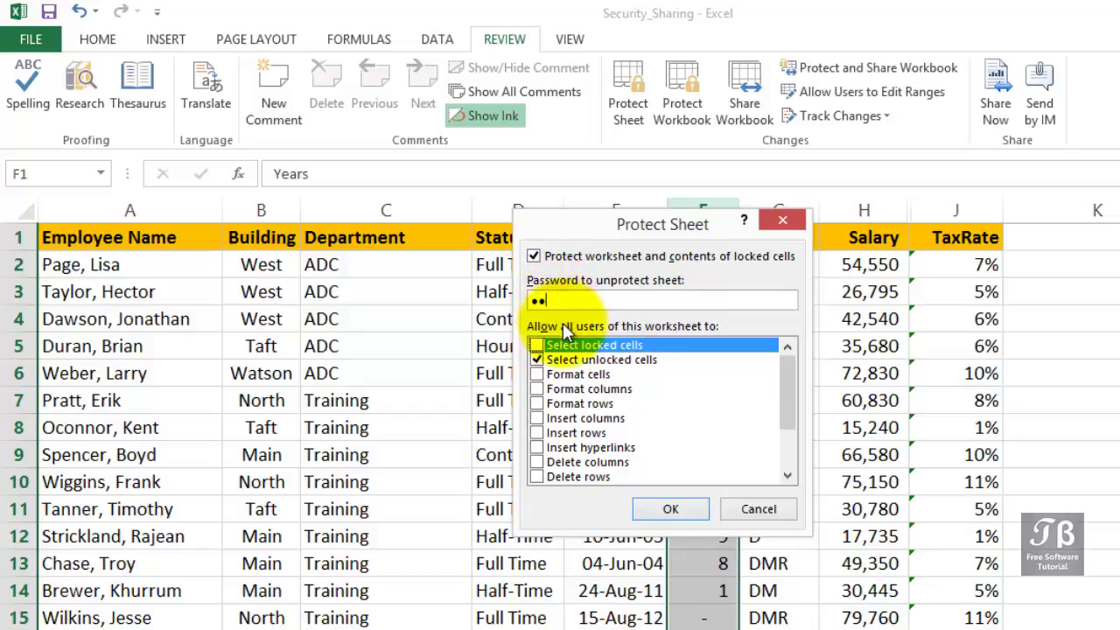
{"action": "left_click", "coordinate": [655, 506]}
{"action": "type", "text": "1"}
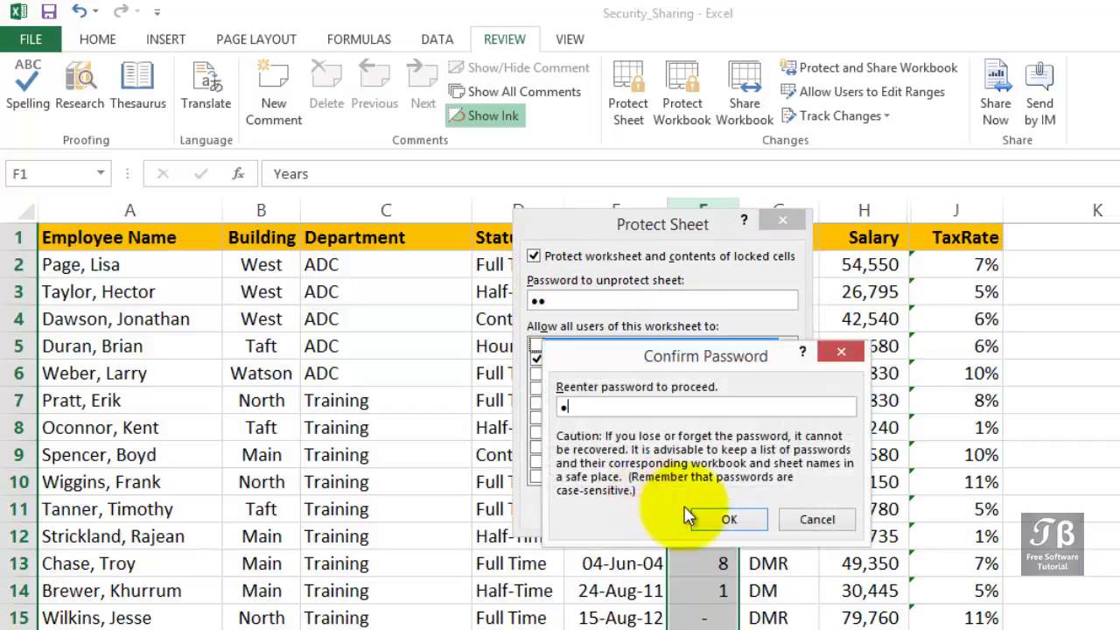
{"action": "type", "text": "2"}
{"action": "left_click", "coordinate": [715, 516]}
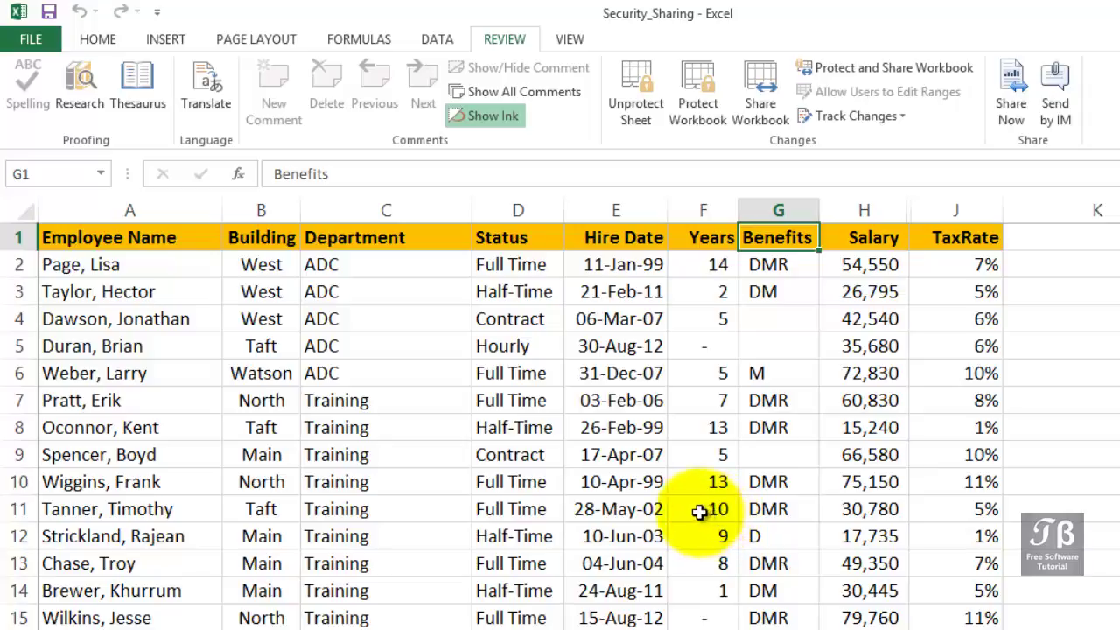
Edit the Hire Date in E2, then confirm the Salary column's menu options are disabled.
{"action": "left_click", "coordinate": [98, 42]}
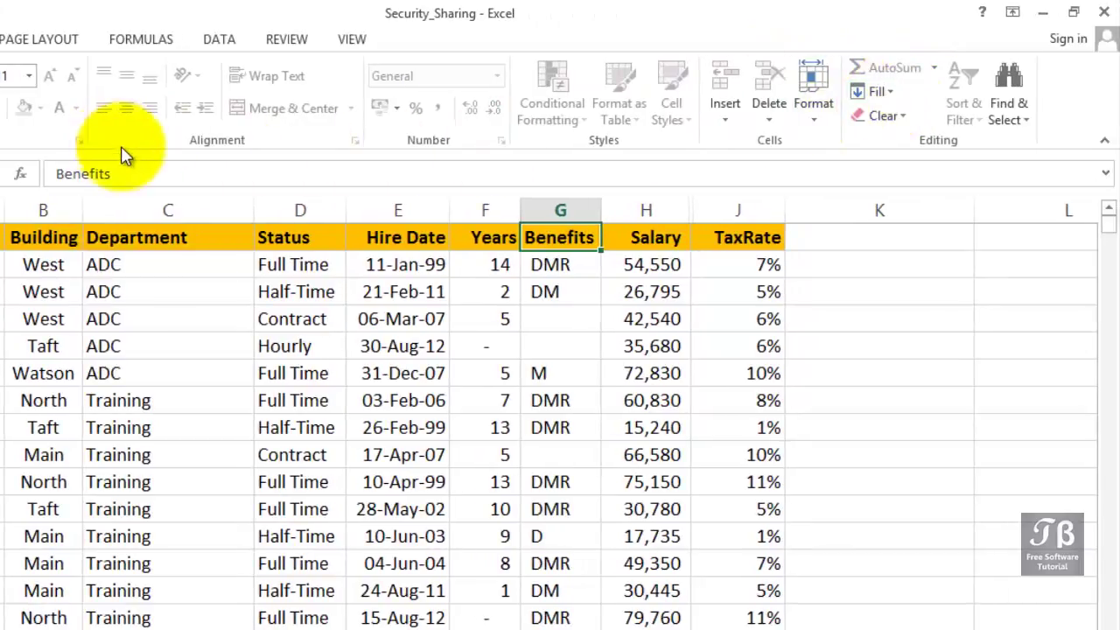
{"action": "left_click", "coordinate": [404, 297]}
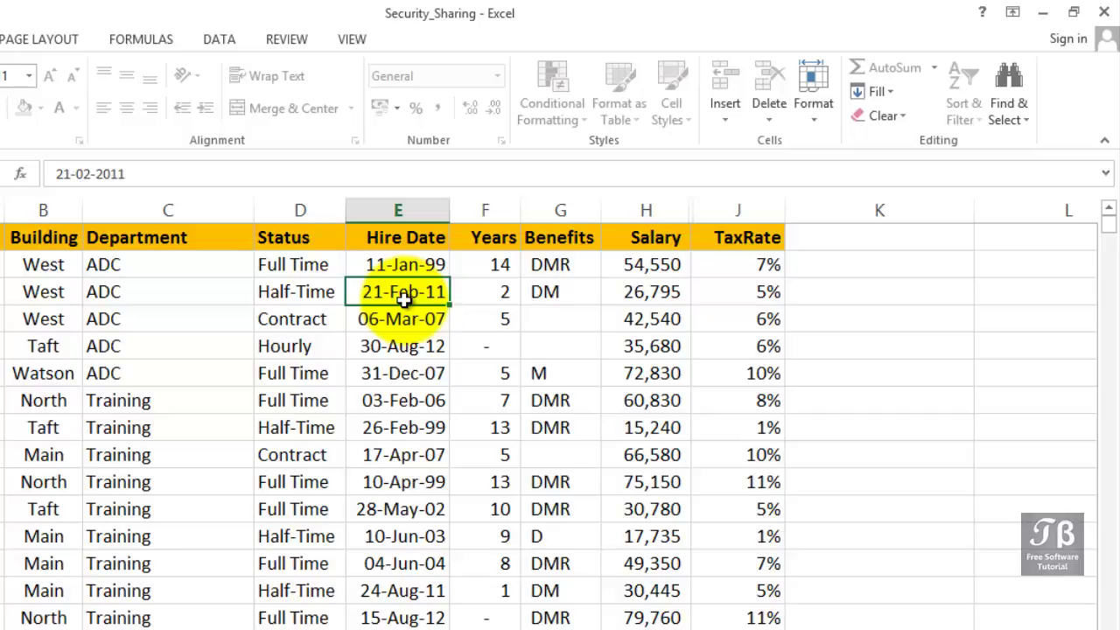
{"action": "left_click", "coordinate": [405, 267]}
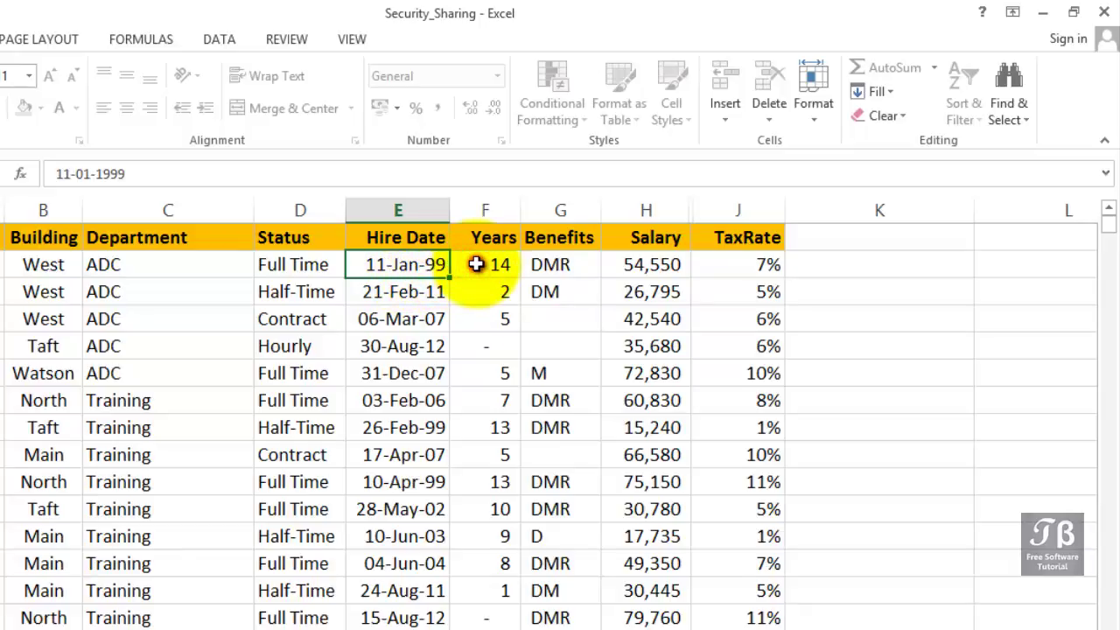
{"action": "key", "text": "F2"}
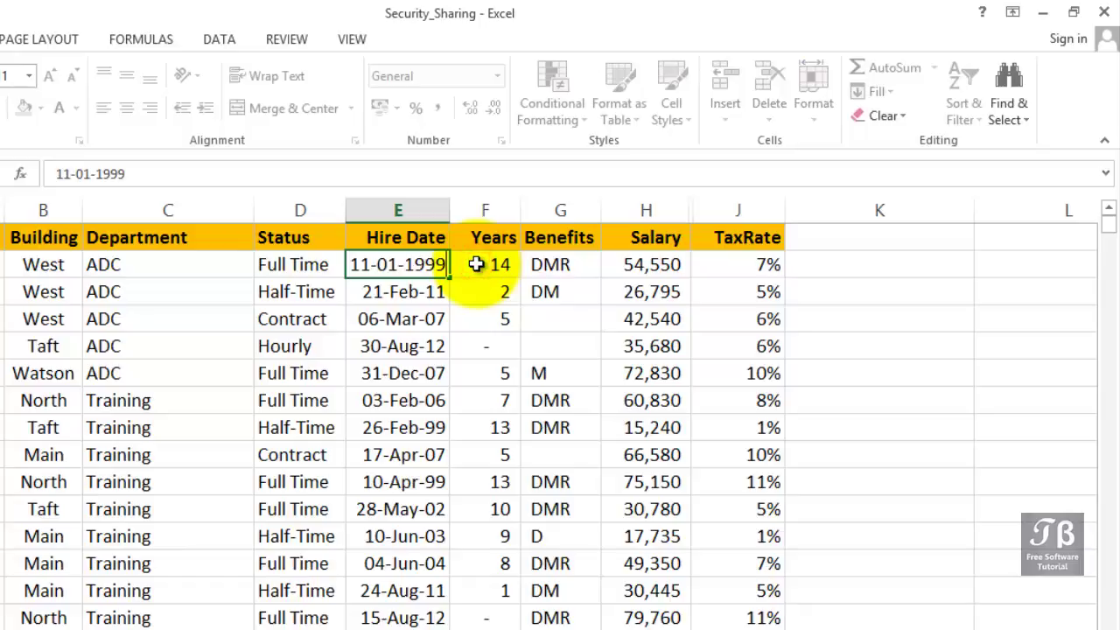
{"action": "left_click", "coordinate": [553, 269]}
{"action": "left_click", "coordinate": [399, 272]}
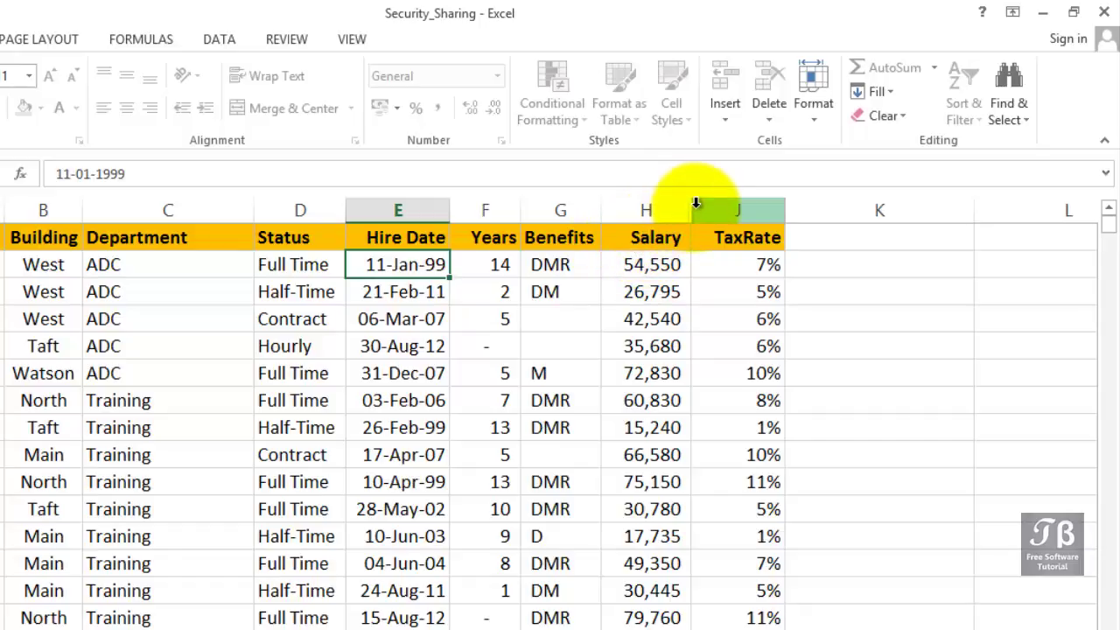
{"action": "right_click", "coordinate": [681, 216]}
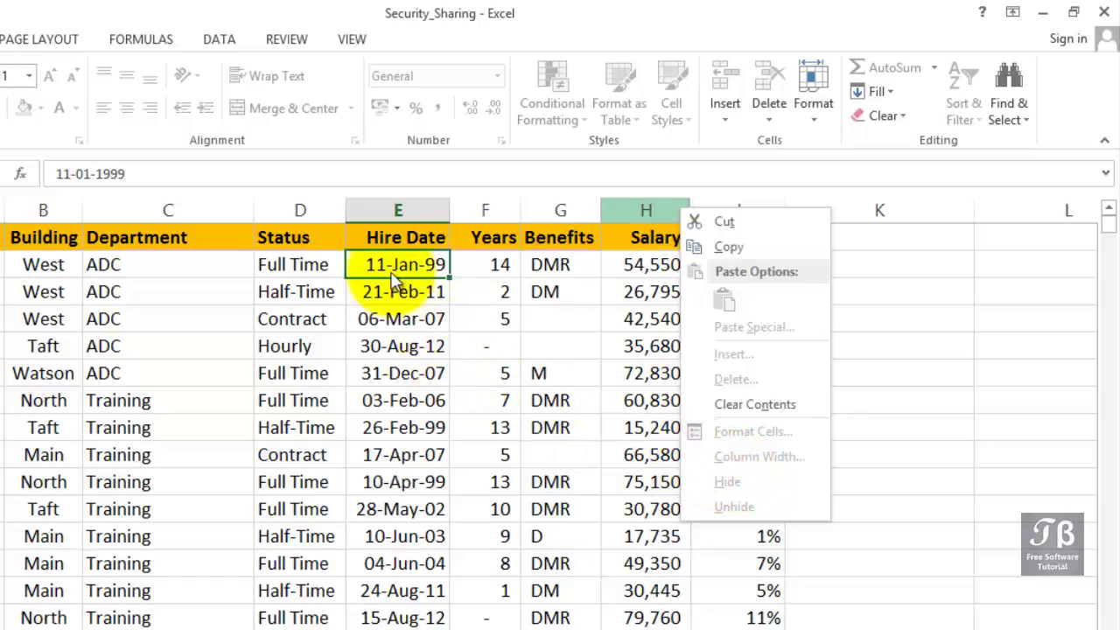
Use Unprotect Sheet on the Review tab and enter the sheet password.
{"action": "left_click", "coordinate": [278, 38]}
{"action": "left_click", "coordinate": [278, 38]}
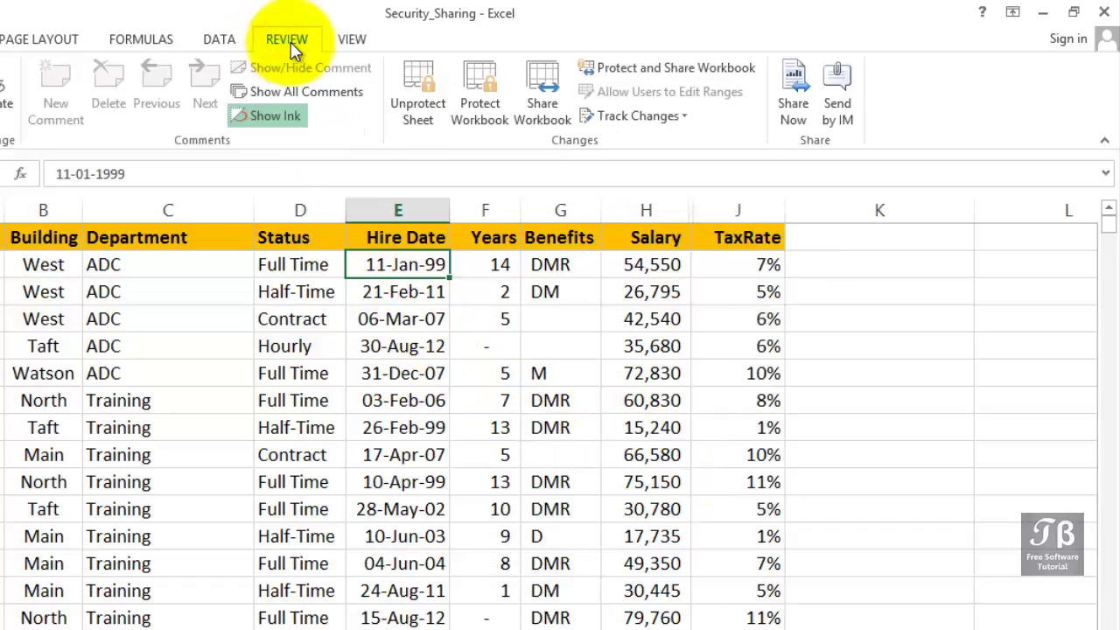
{"action": "left_click", "coordinate": [409, 103]}
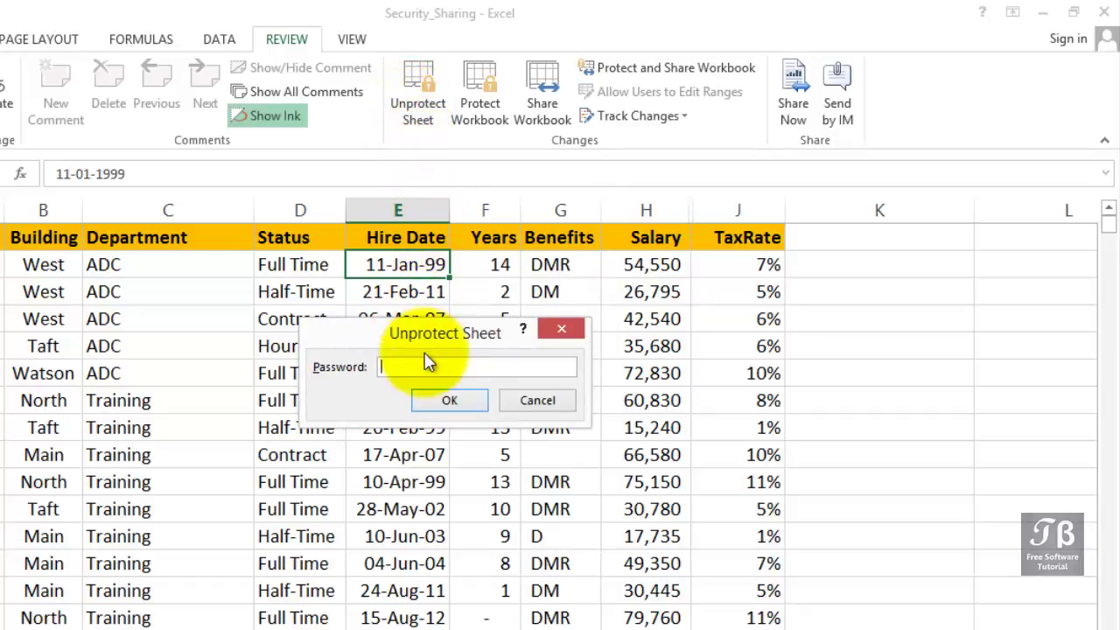
{"action": "type", "text": "12"}
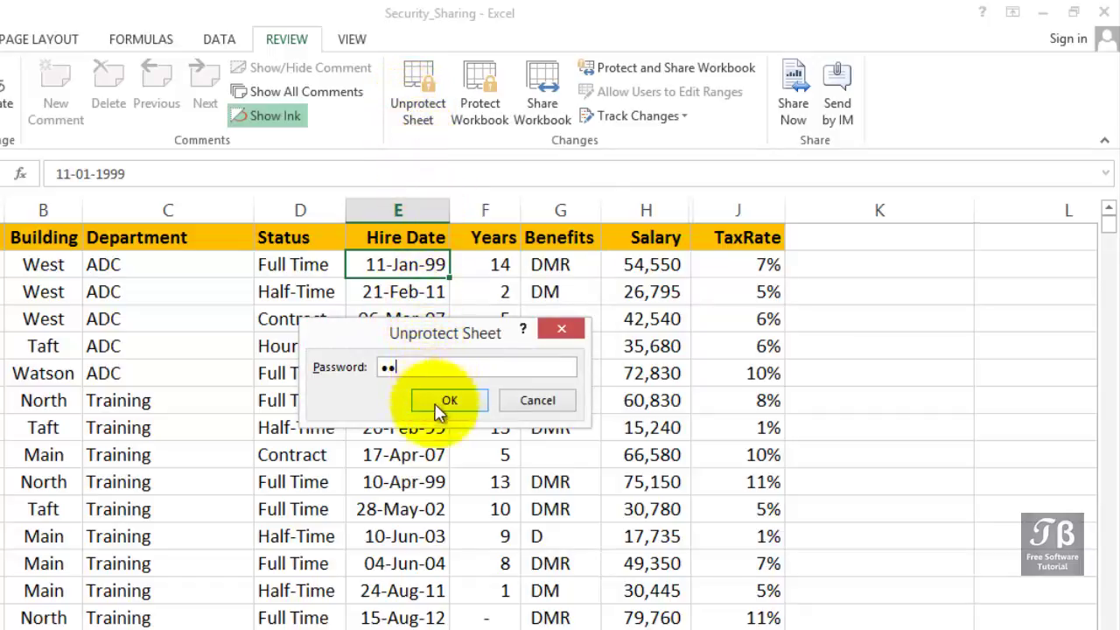
{"action": "left_click", "coordinate": [437, 404]}
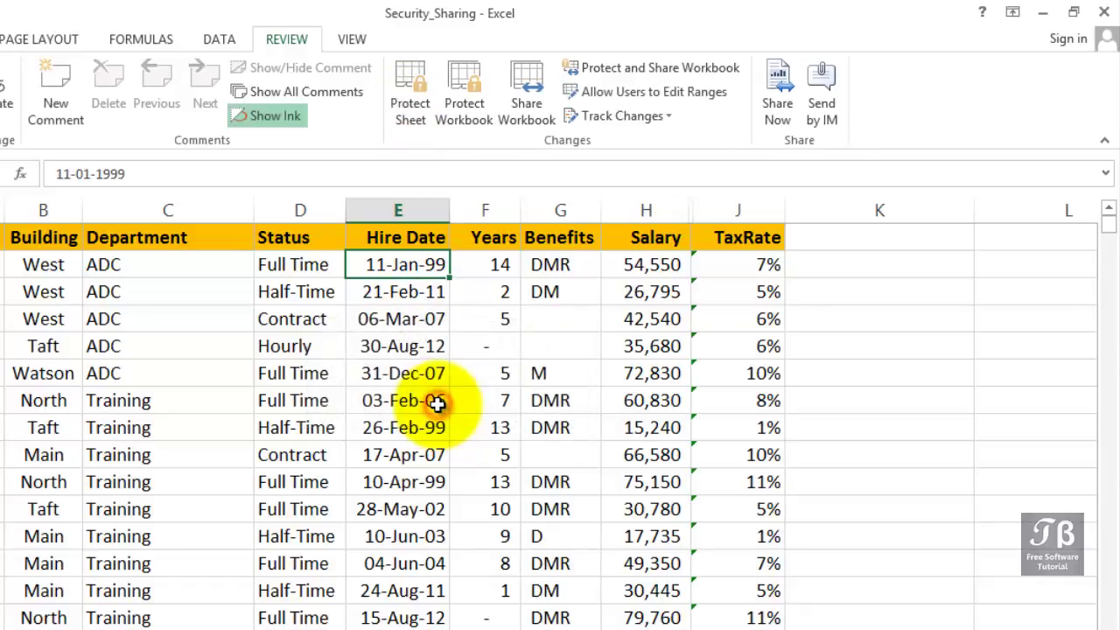
{"action": "left_click", "coordinate": [437, 401]}
{"action": "left_click", "coordinate": [458, 398]}
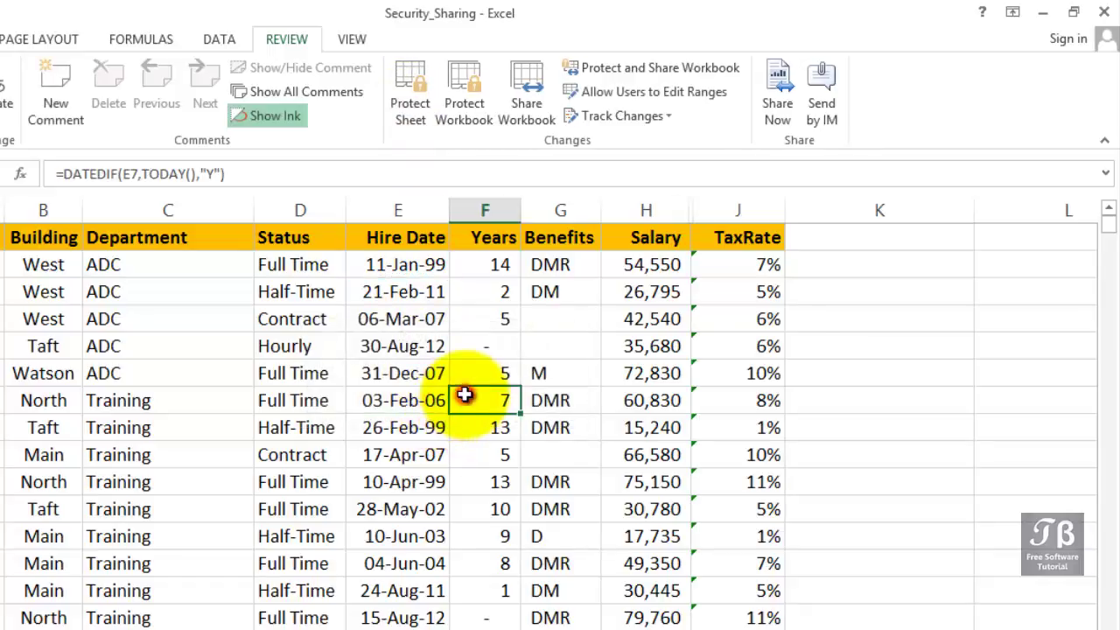
{"action": "left_click", "coordinate": [493, 264]}
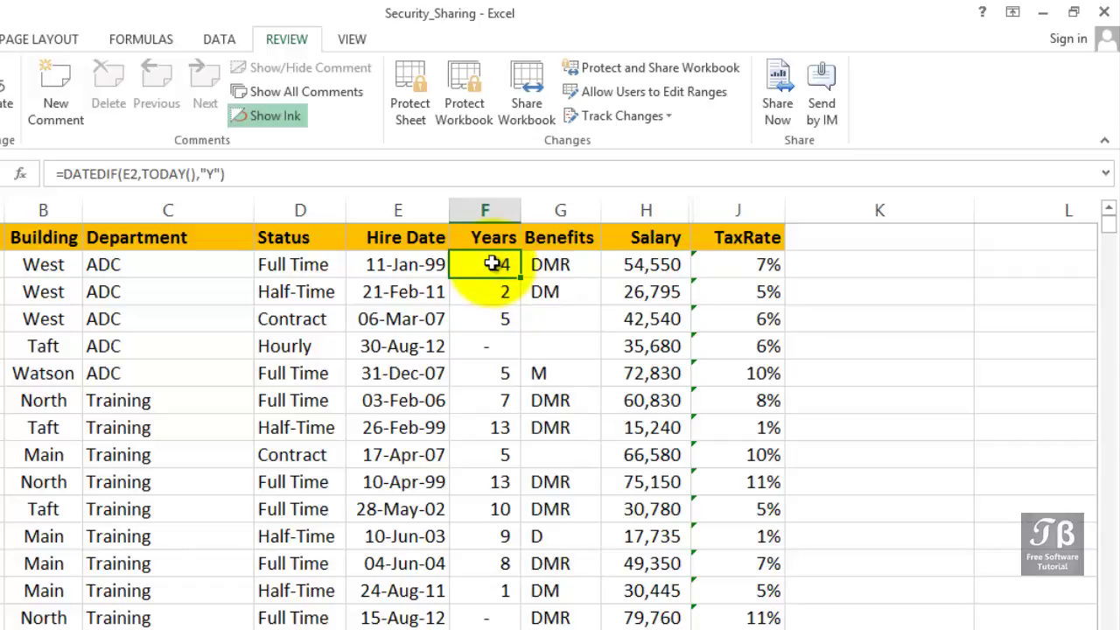
{"action": "left_click", "coordinate": [619, 265]}
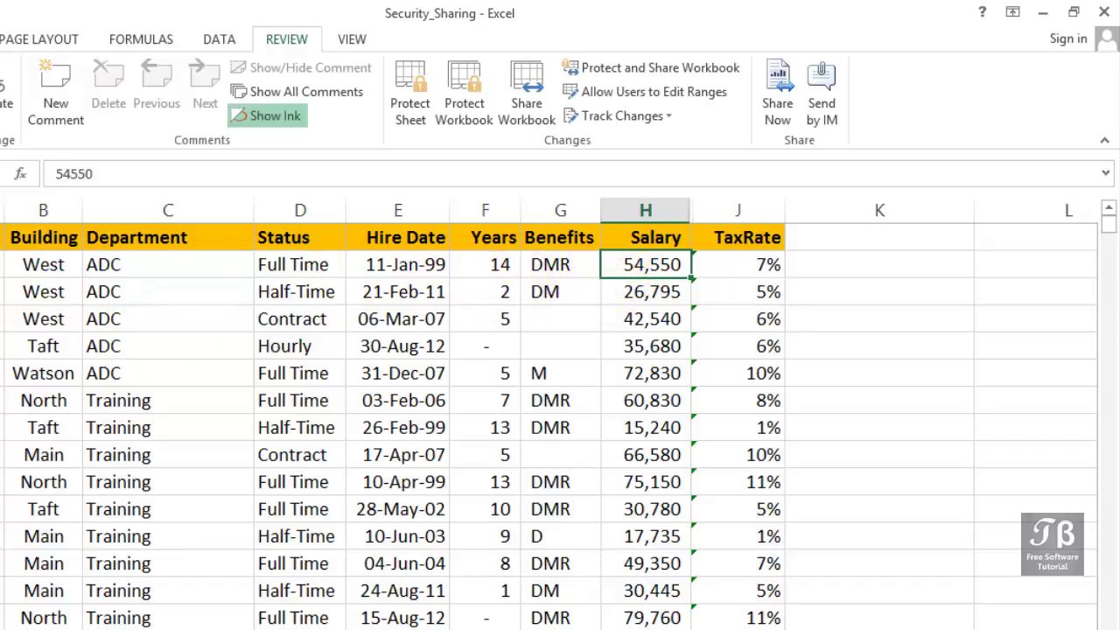
{"action": "key", "text": "alt+Tab"}
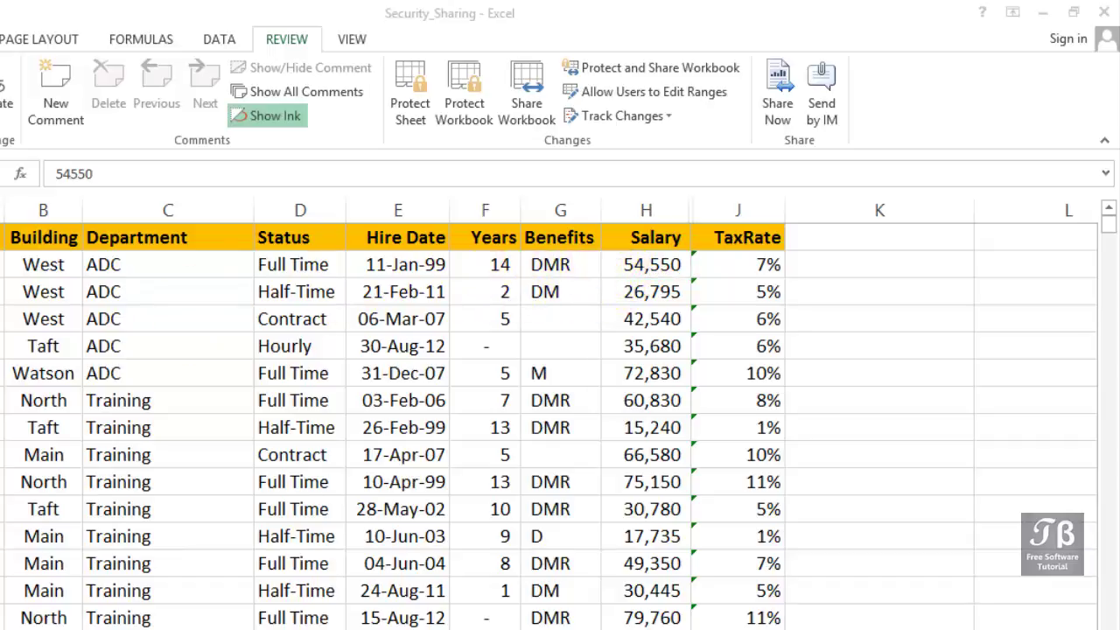